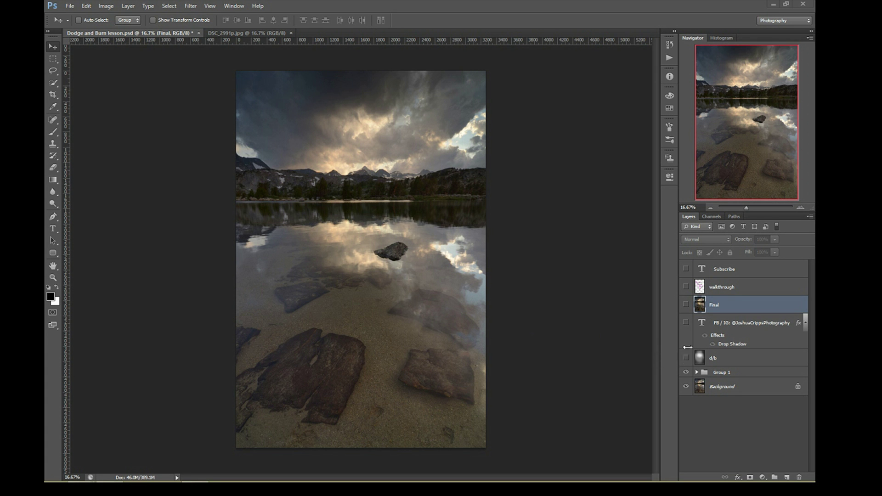
Show the FB / IG watermark, hide it again, and turn on the d/b layer
click(686, 323)
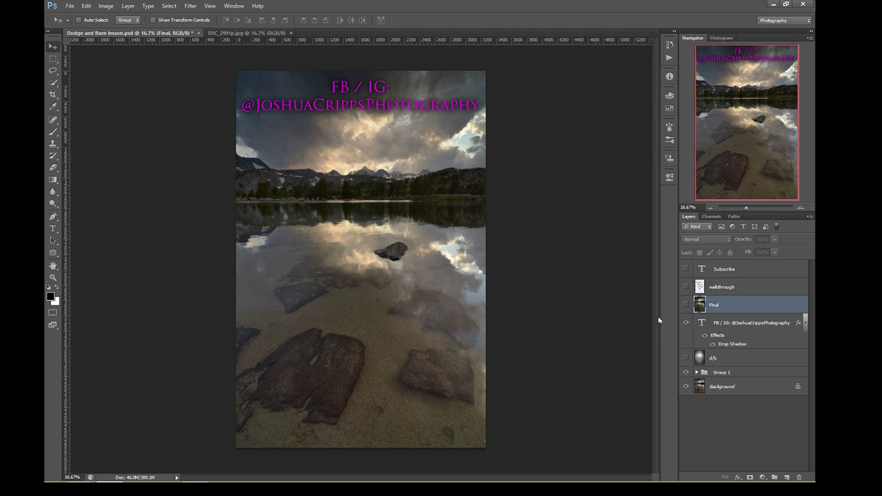
click(687, 323)
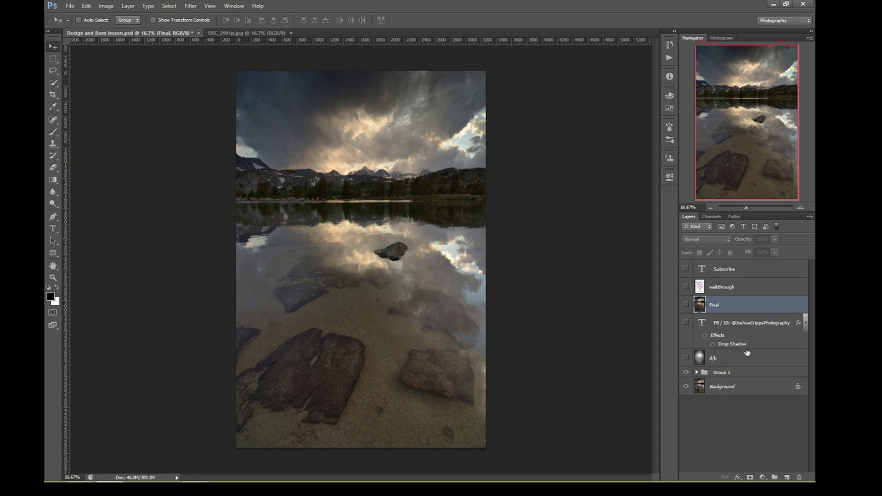
click(686, 358)
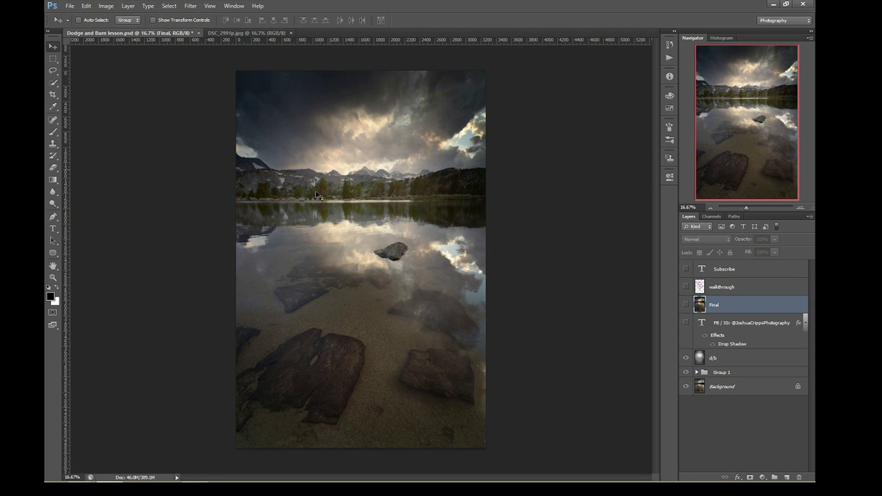
Solo the d/b layer, restore the other layers, and select d/b
alt+click(687, 358)
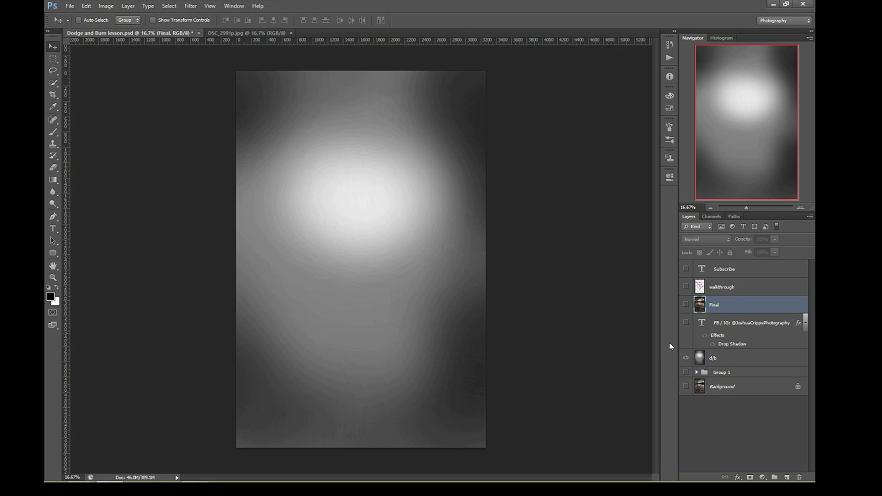
alt+click(686, 359)
click(730, 357)
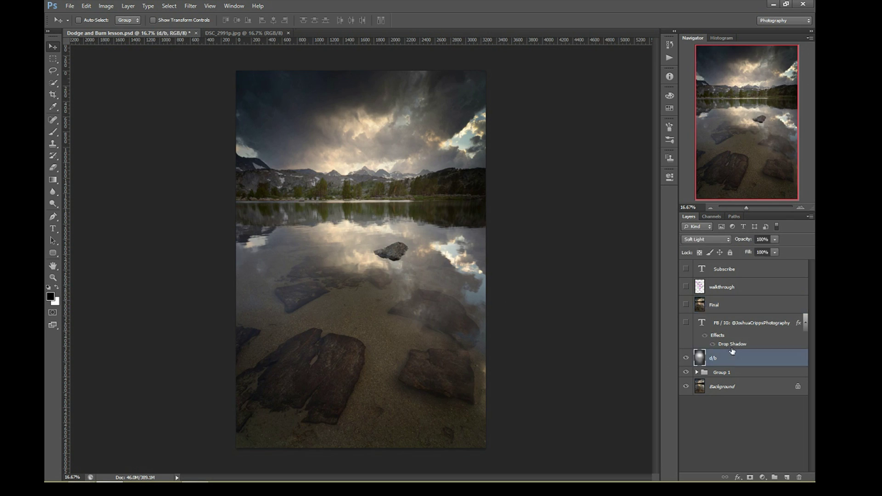
Delete the d/b layer, undo back to a gray layer, and set a soft round white brush
drag(743, 358, 798, 477)
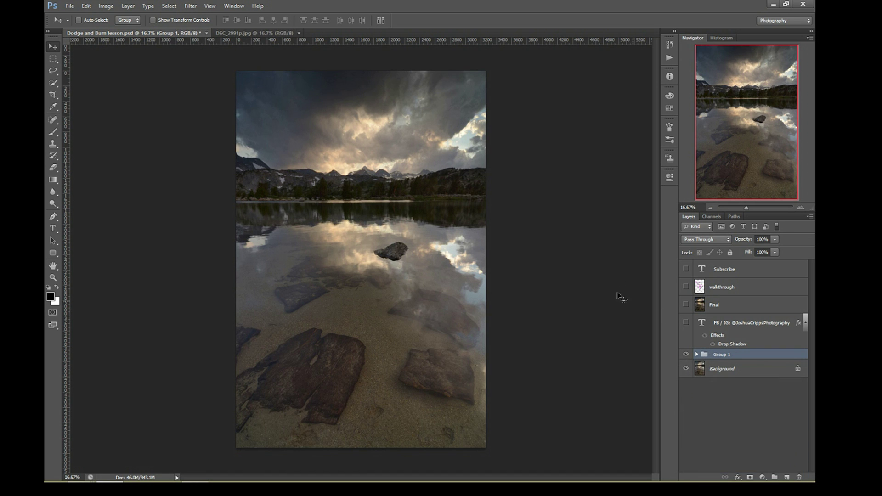
key(ctrl+z)
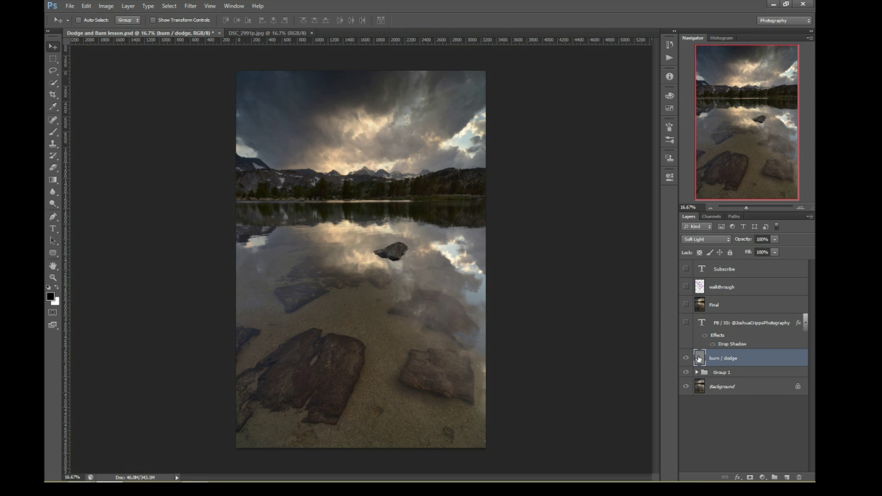
key(b)
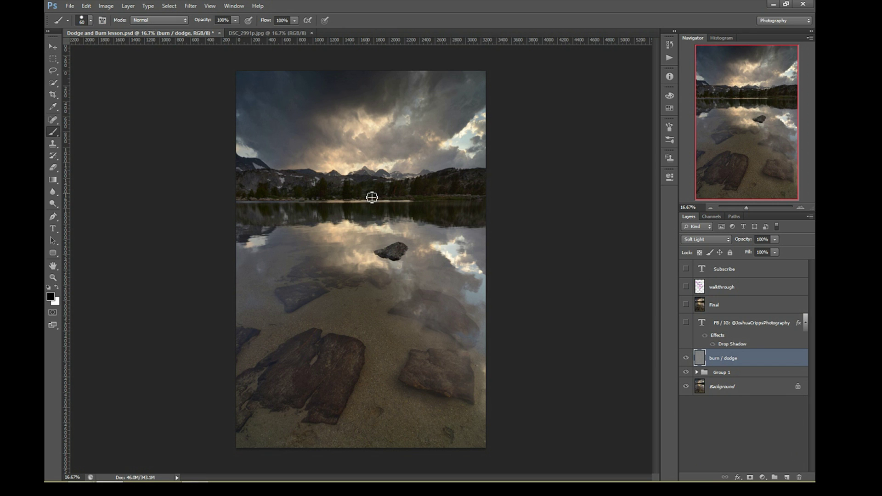
key(x)
click(670, 140)
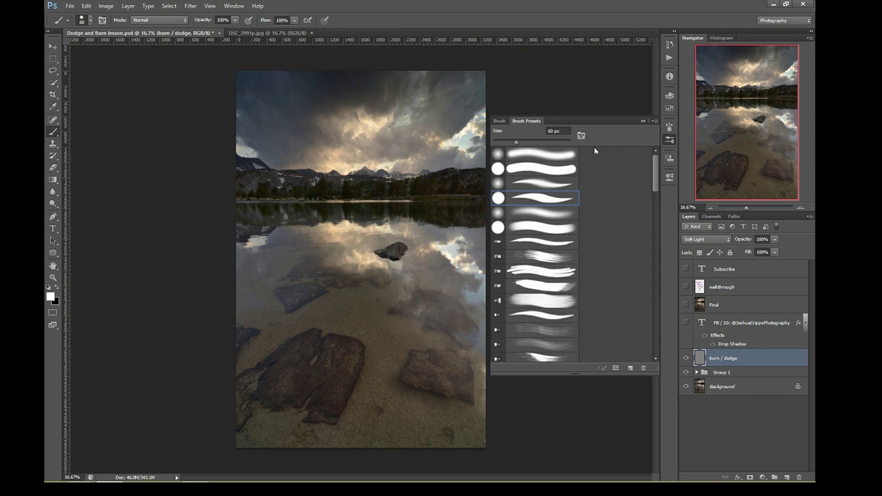
click(563, 154)
click(670, 140)
Paint white at 30% opacity over the horizon and lower clouds, then delete and restore the layer
drag(351, 188, 429, 187)
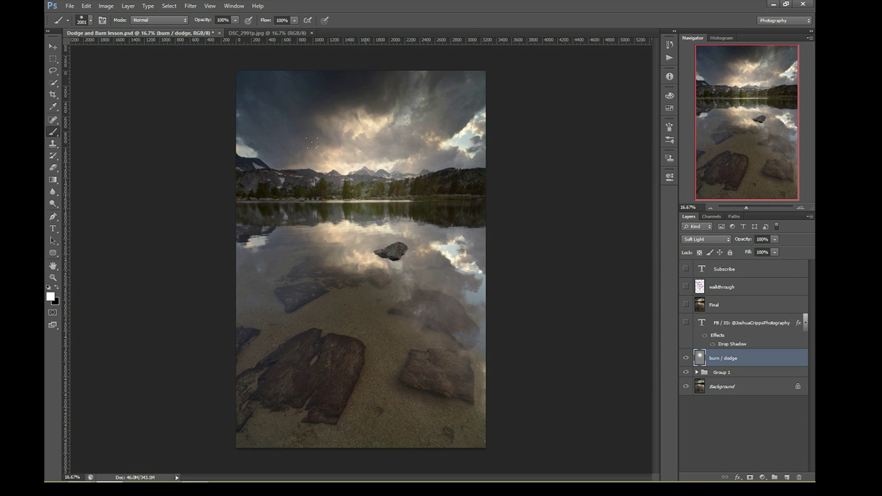
key(ctrl+z)
key(3)
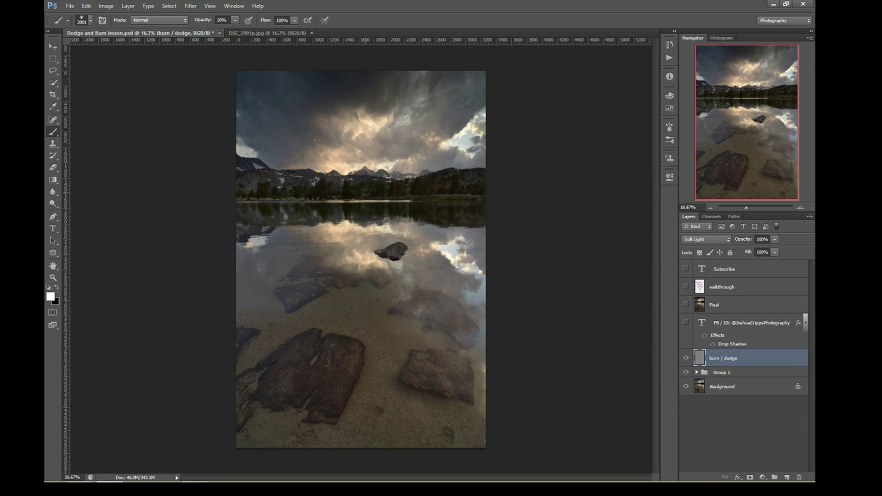
click(368, 196)
mouse_move(297, 136)
mouse_down()
mouse_move(347, 140)
mouse_move(259, 142)
mouse_move(316, 144)
mouse_up()
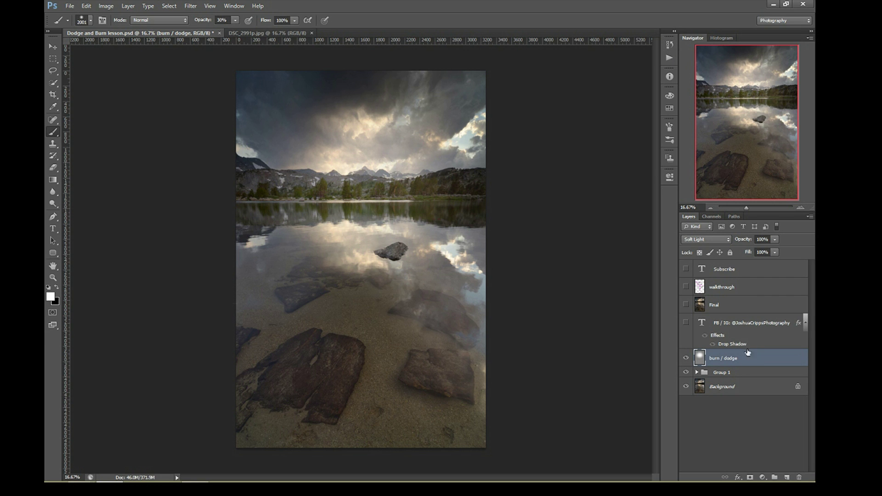
mouse_move(749, 354)
mouse_down()
mouse_move(786, 393)
mouse_move(798, 471)
mouse_up()
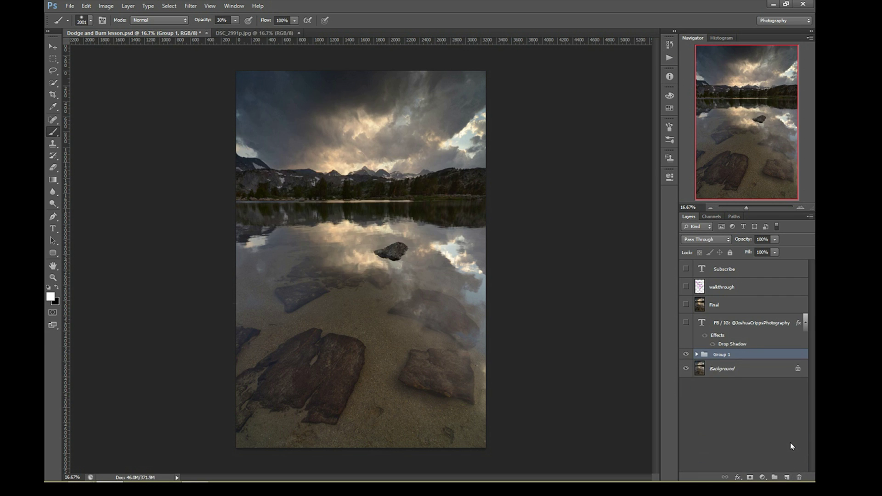
key(ctrl+z)
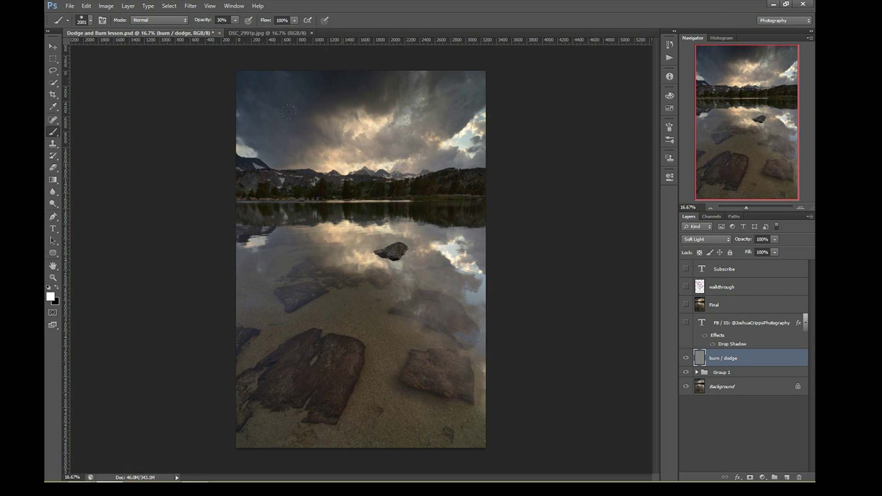
Sample a warm tan from the sunlit clouds and lighten it to ffd9a4 in the Color Picker
alt+click(340, 159)
alt+click(342, 160)
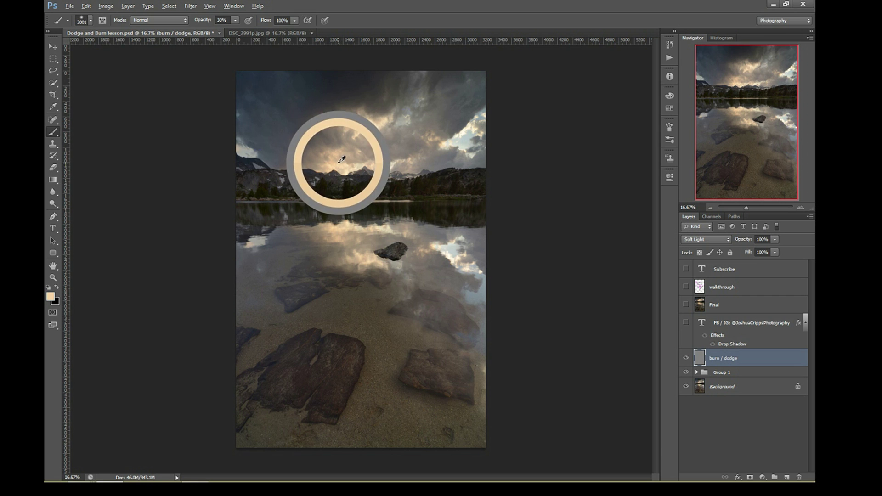
click(51, 297)
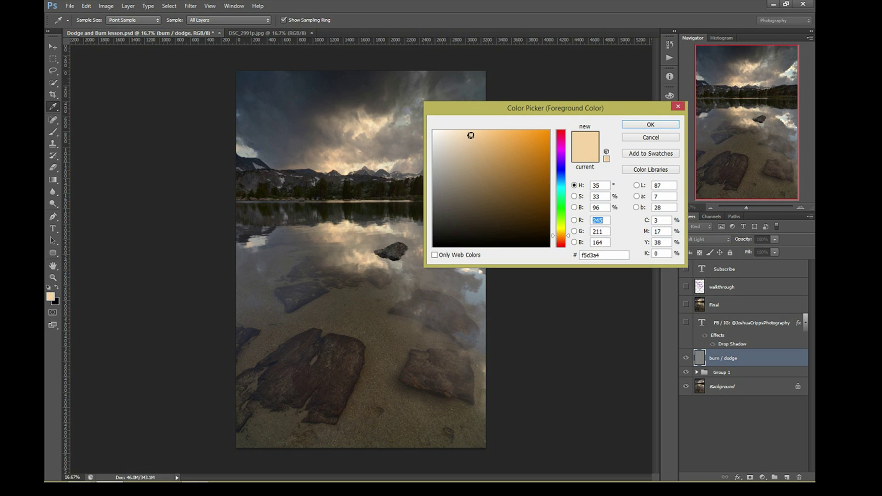
click(469, 131)
mouse_move(469, 132)
mouse_down()
mouse_move(439, 123)
mouse_move(553, 133)
mouse_move(557, 124)
mouse_move(475, 106)
mouse_up()
Confirm the ffd9a4 tan, paint it over the mountains and sky, and shrink the brush to 1679 px
click(642, 128)
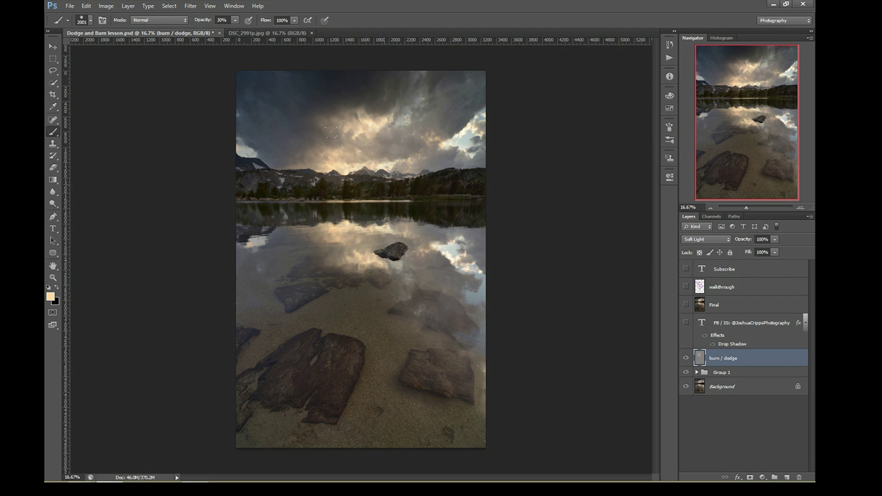
drag(331, 132, 329, 144)
alt+right_click(365, 196)
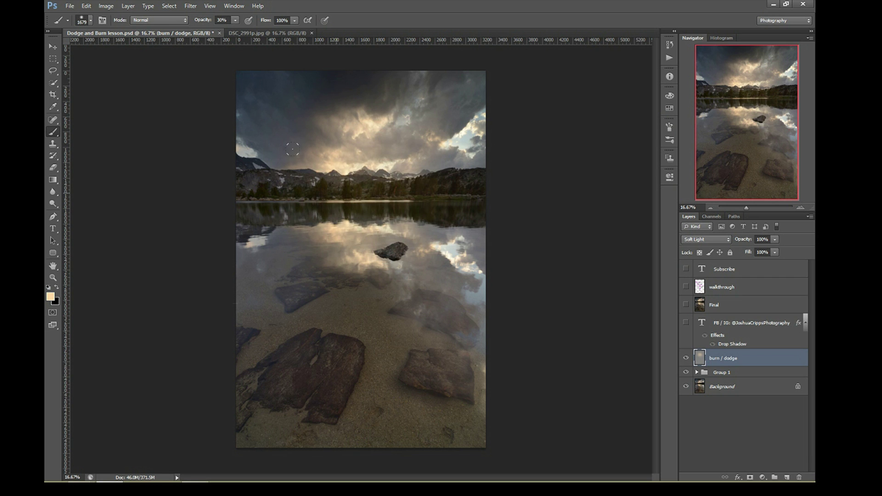
Brighten the left mountains, hide the burn / dodge layer to compare, and delete it
drag(275, 147, 339, 135)
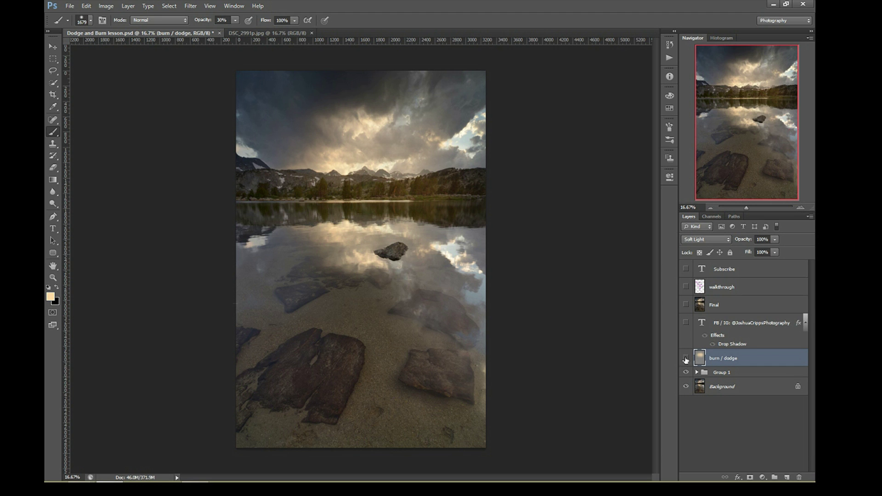
click(684, 357)
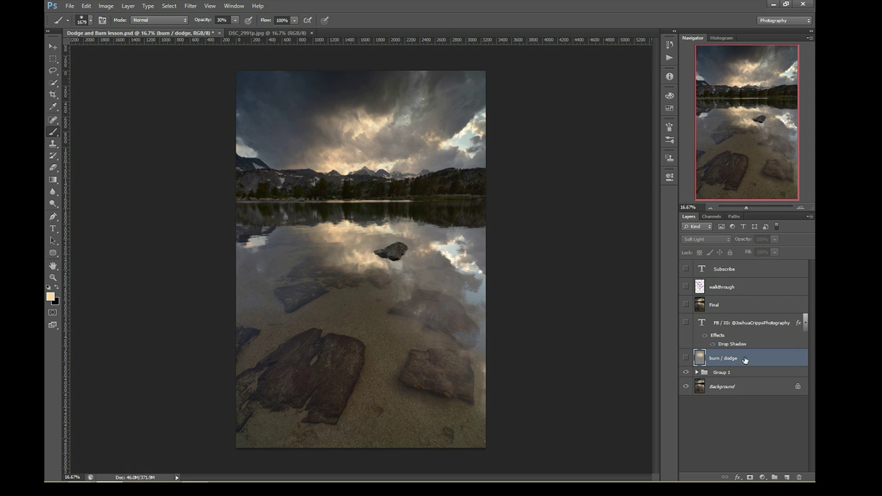
mouse_move(745, 360)
mouse_down()
mouse_move(749, 450)
mouse_move(799, 478)
mouse_up()
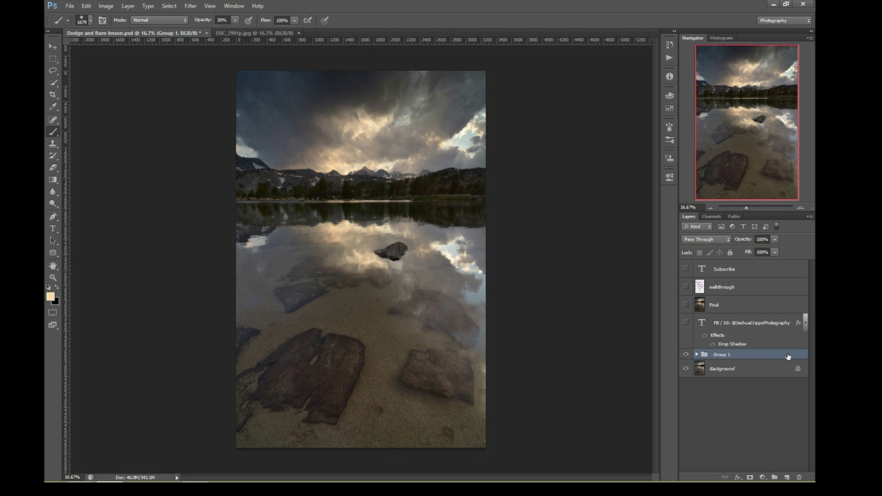
Create a 50% gray-filled Soft Light layer named d/b and add a white layer mask
key(ctrl+shift+n)
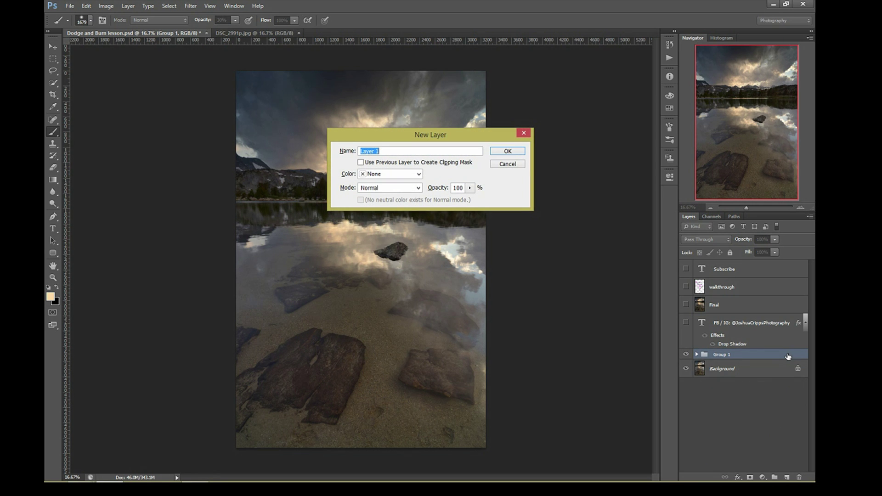
text(d/b)
click(373, 189)
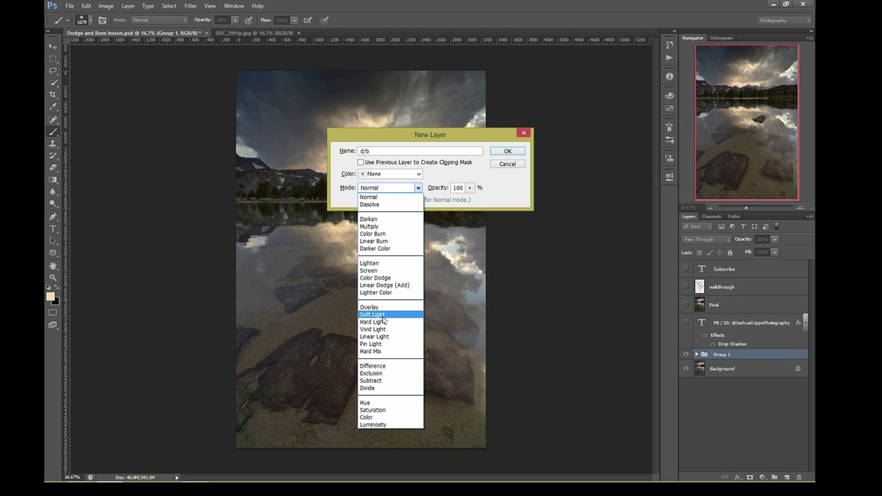
click(383, 318)
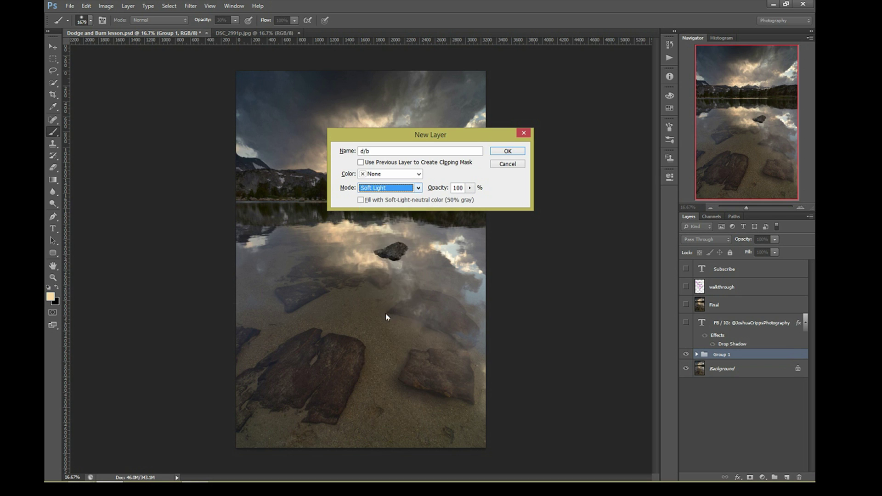
click(361, 201)
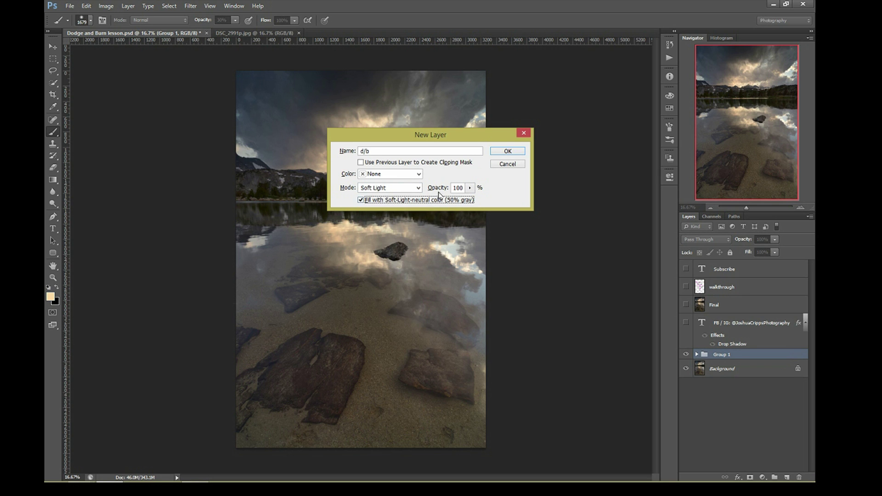
click(507, 152)
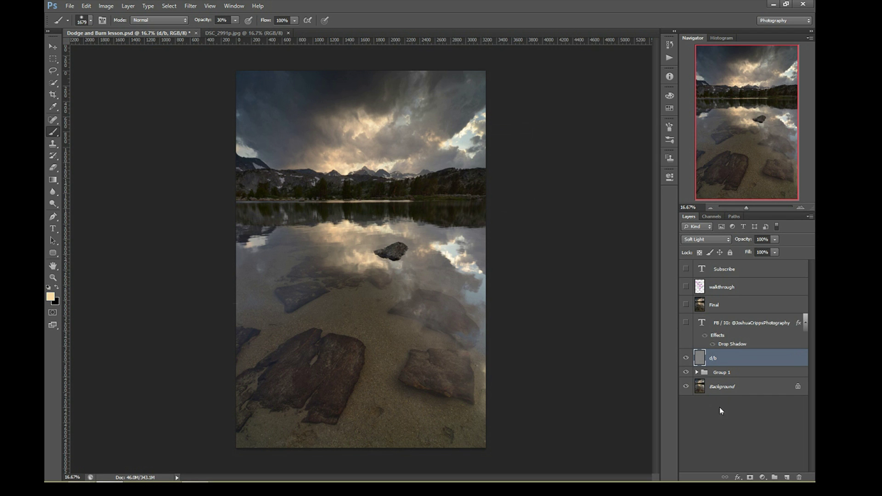
click(750, 477)
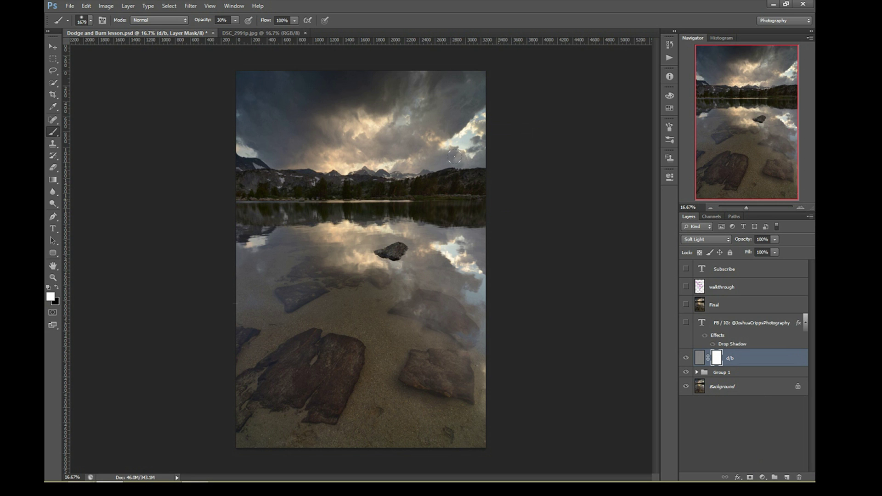
Use Apply Image to put the merged image into the d/b mask and view it alone in grayscale
click(106, 6)
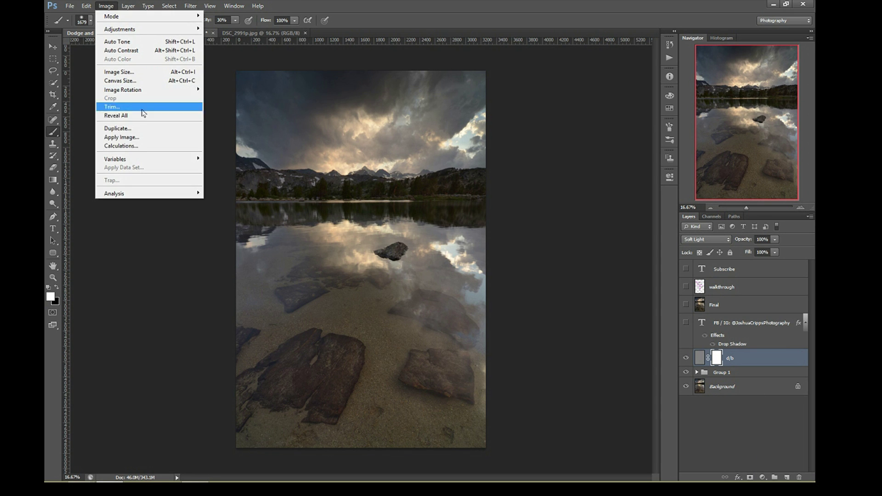
click(143, 138)
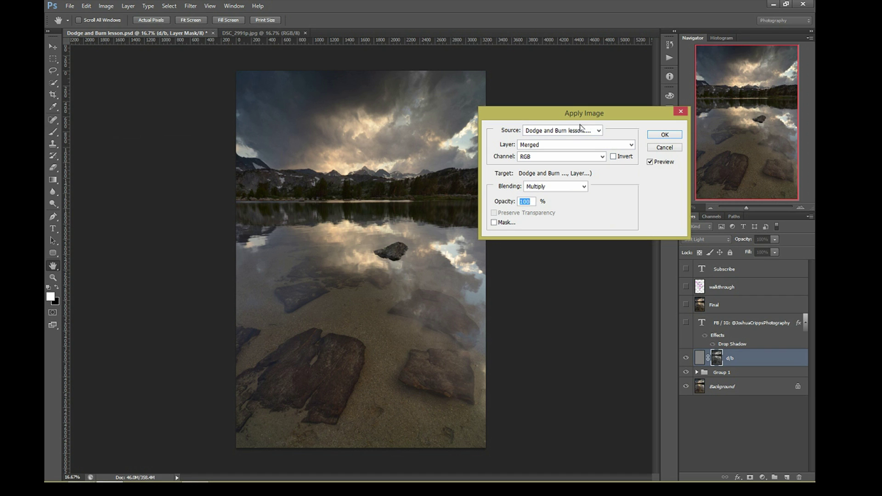
click(658, 136)
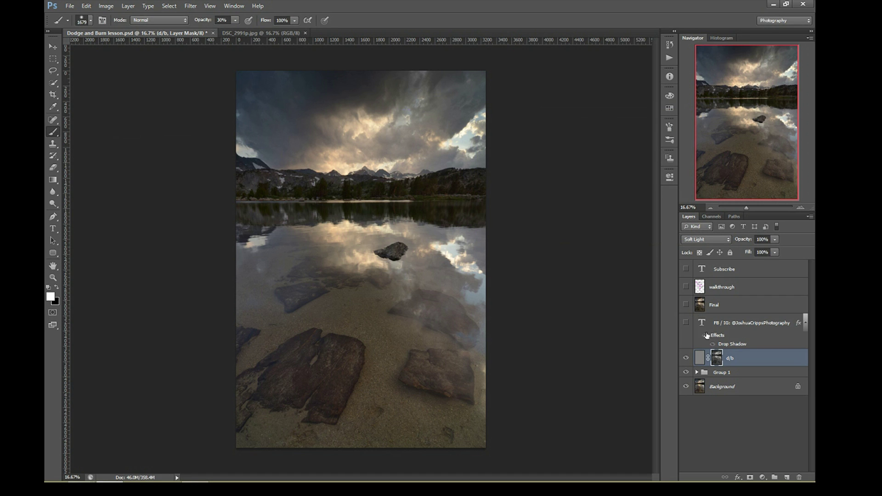
alt+click(717, 359)
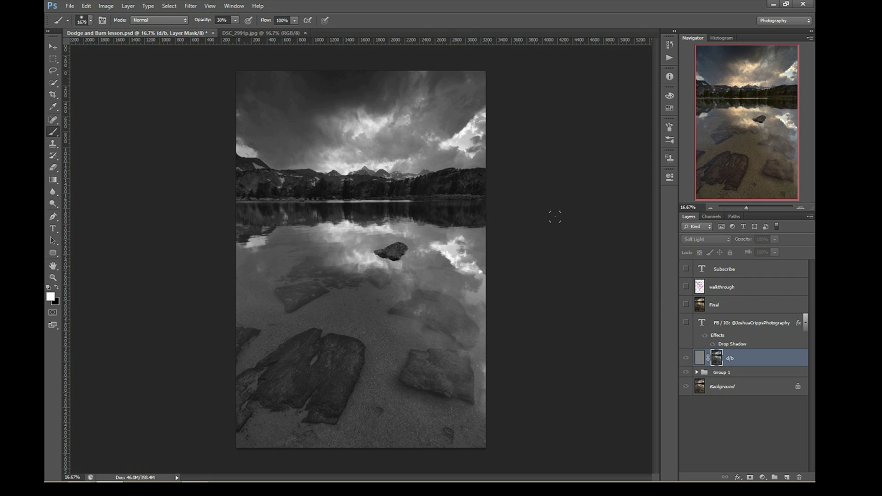
key(v)
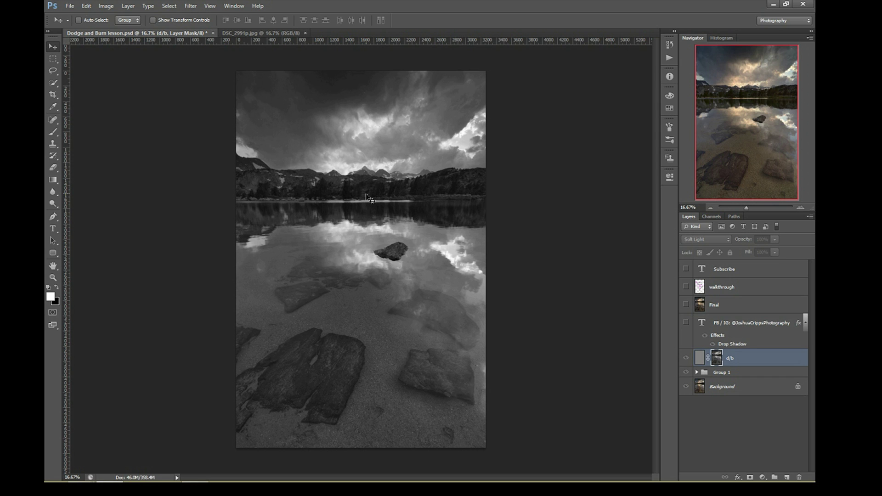
Return to the colour view, target the d/b layer pixels, and toggle its visibility to compare
alt+click(716, 363)
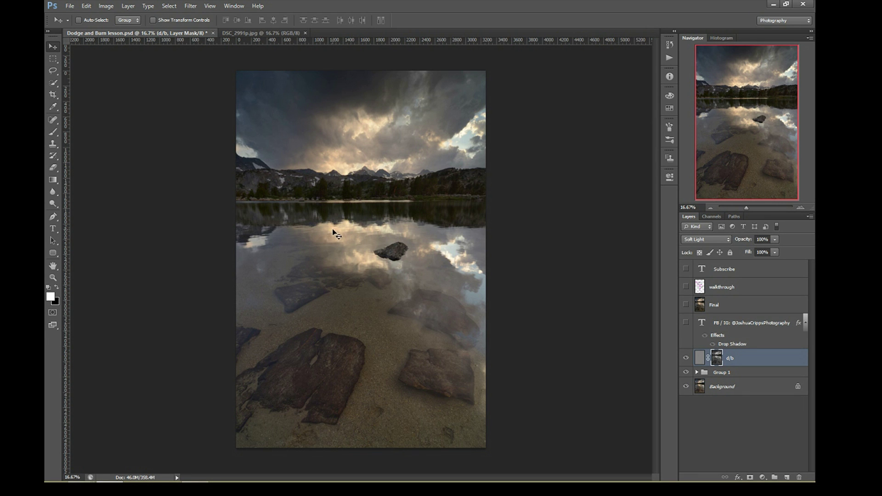
key(b)
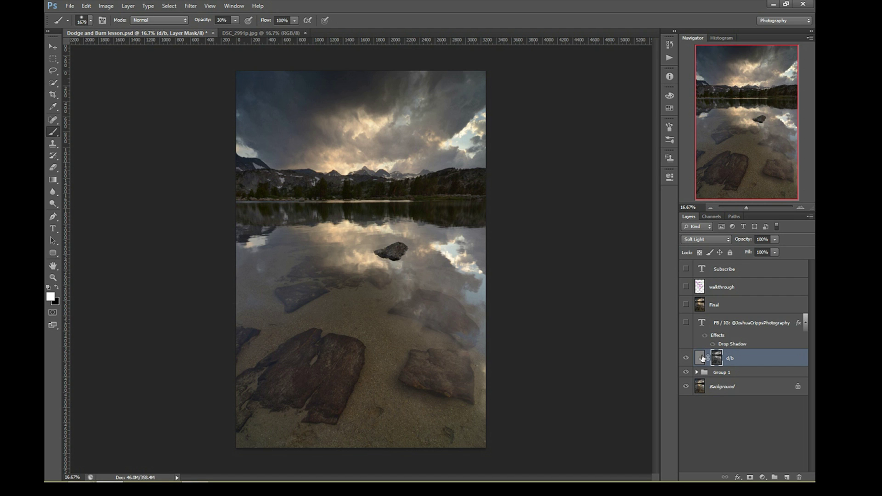
click(700, 358)
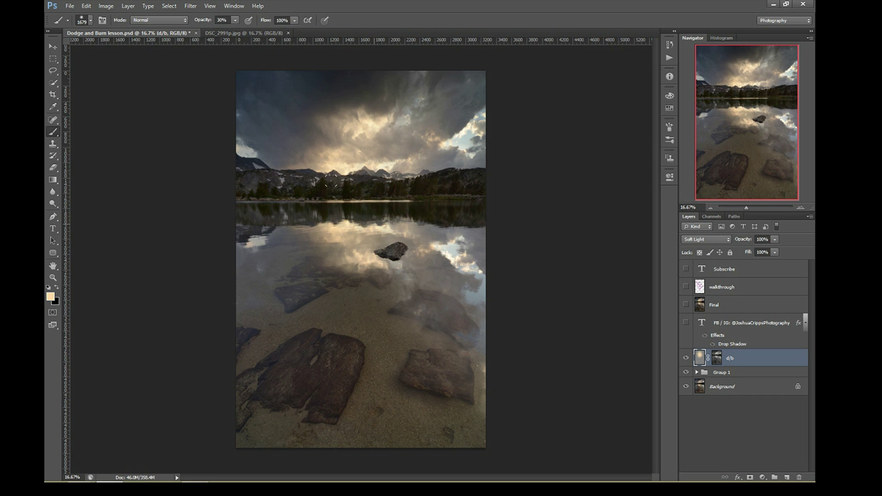
click(687, 358)
click(687, 357)
click(687, 358)
click(686, 357)
click(687, 358)
click(686, 357)
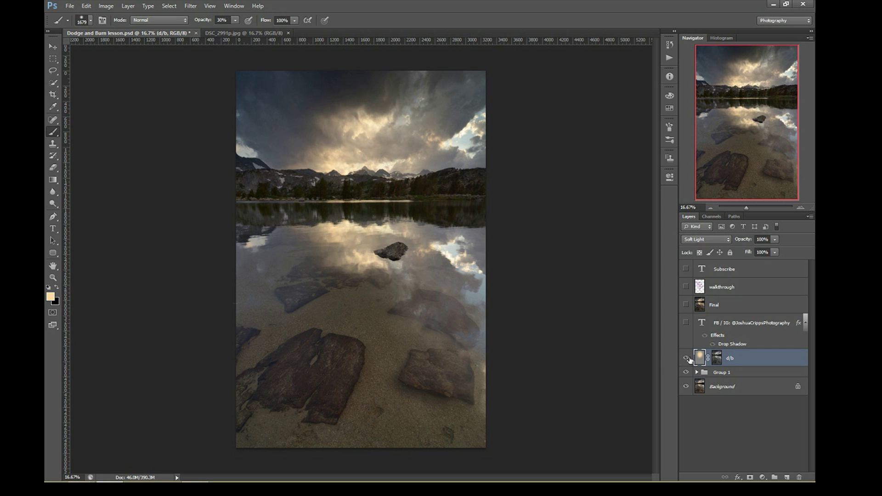
Toggle the d/b mask and layer visibility to compare, leaving both switched on
shift+click(717, 361)
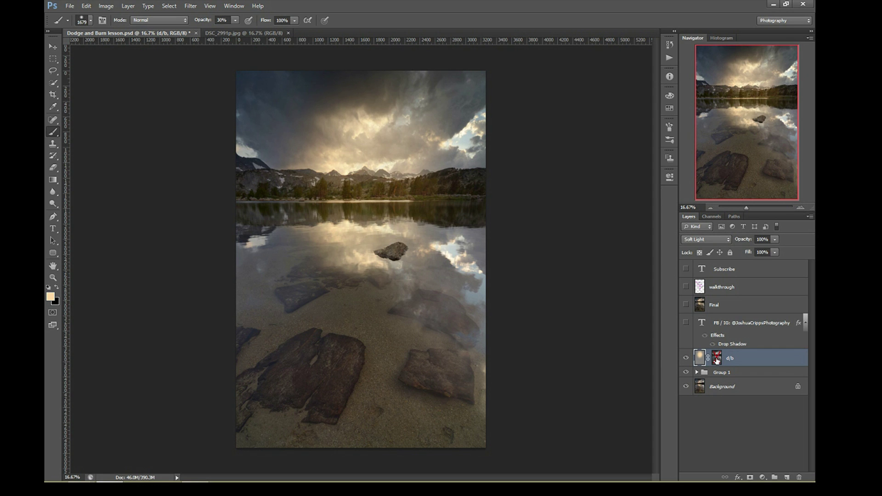
shift+click(718, 361)
shift+click(717, 361)
click(687, 358)
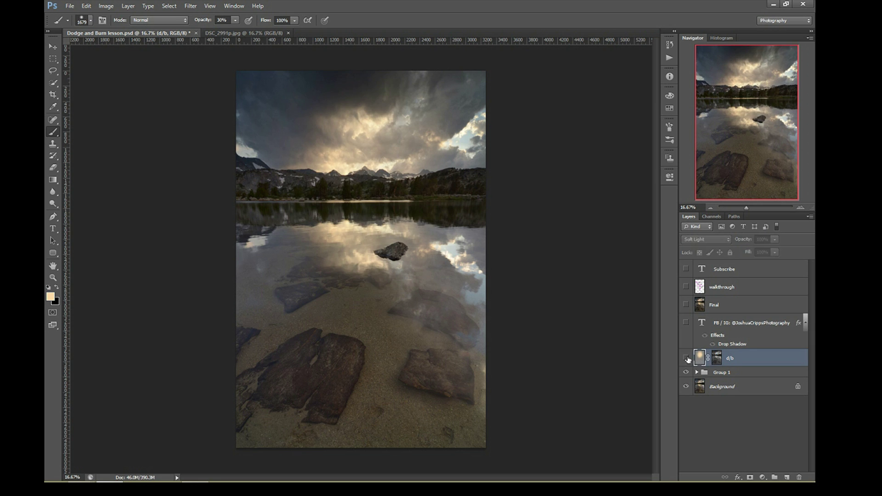
click(686, 359)
click(687, 358)
click(687, 358)
click(687, 359)
click(687, 359)
click(687, 359)
click(687, 358)
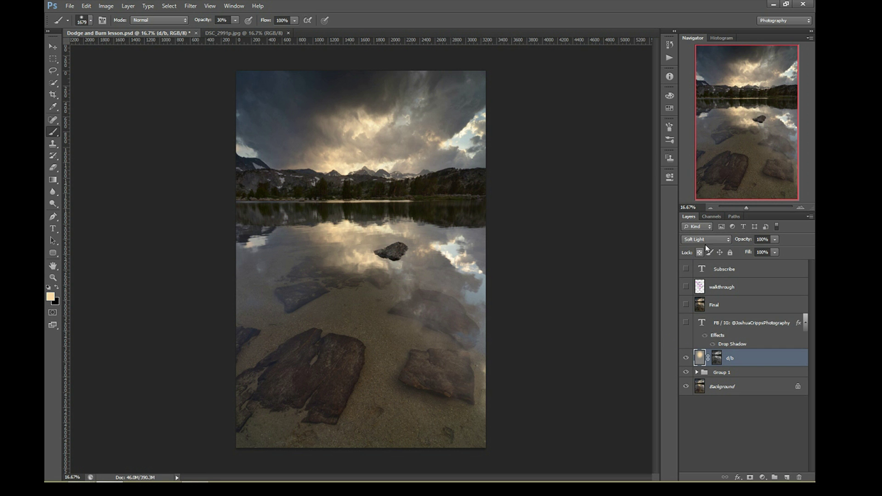
click(799, 208)
Zoom in on the mountains and shoreline via the Navigator, then zoom back out to the whole image
click(800, 208)
click(800, 207)
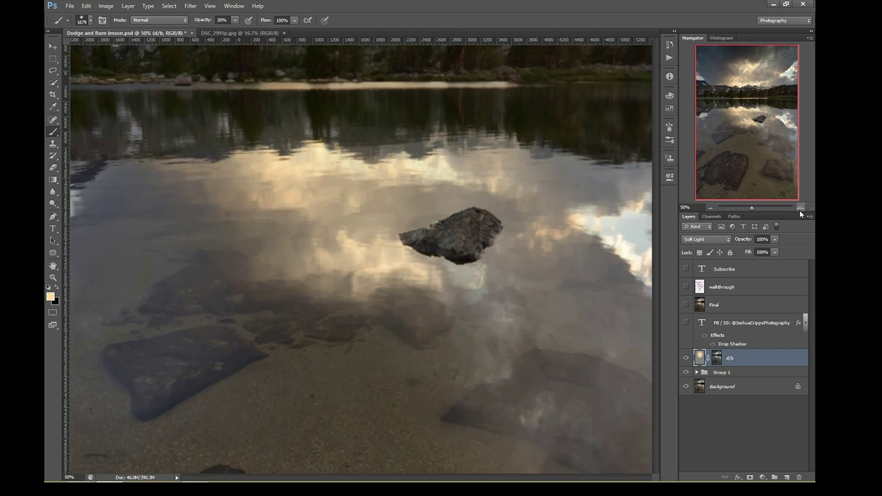
click(800, 207)
drag(750, 125, 725, 106)
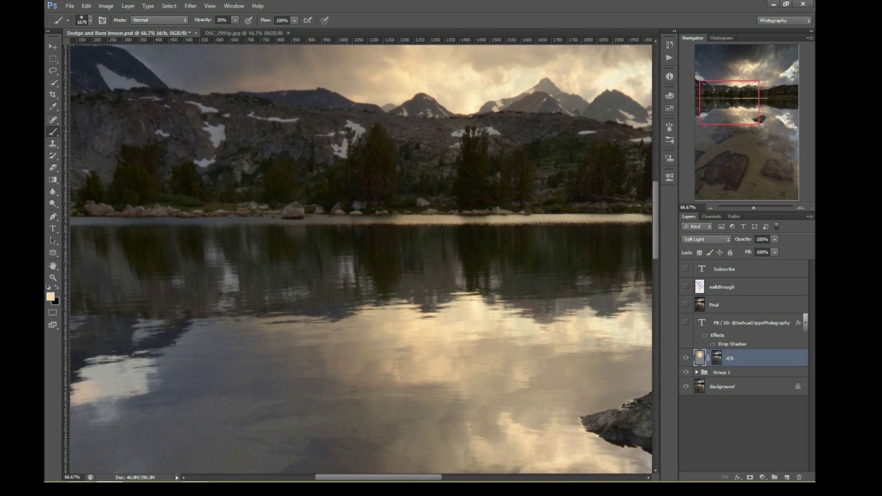
key(v)
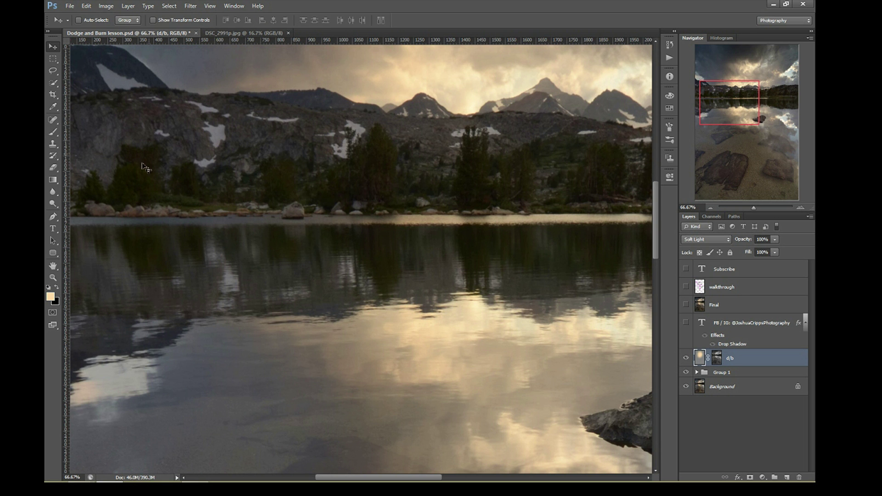
click(710, 208)
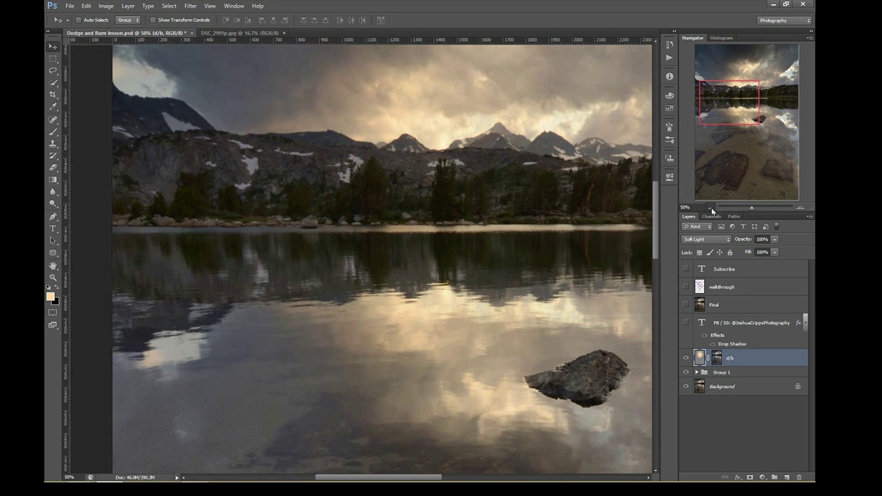
click(711, 207)
click(711, 208)
click(710, 207)
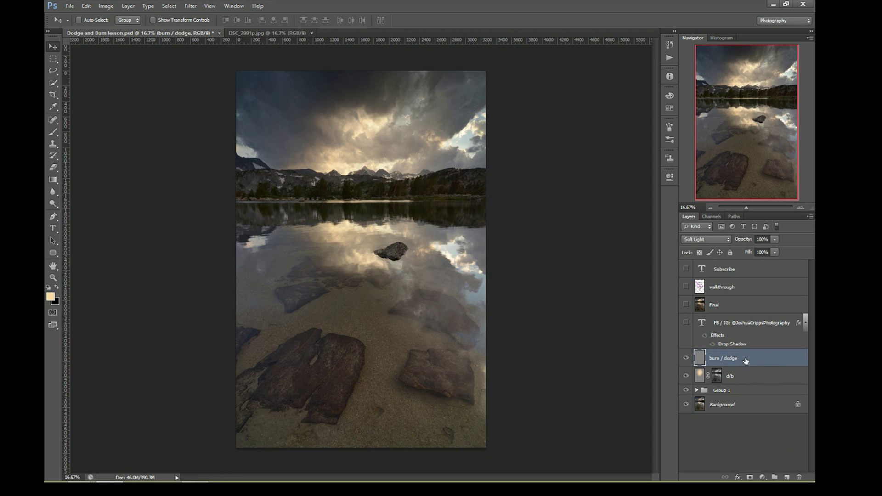
Mask the burn / dodge layer with the inverted merged image via Apply Image and view the mask alone
click(750, 478)
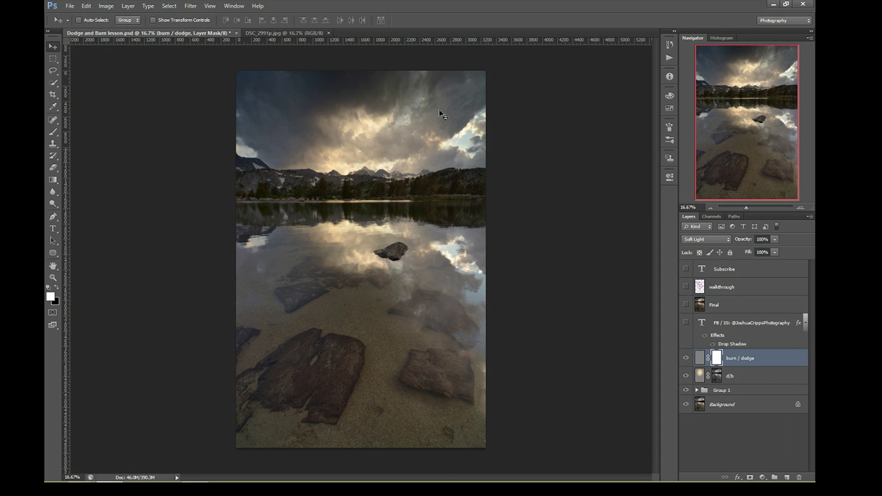
click(106, 7)
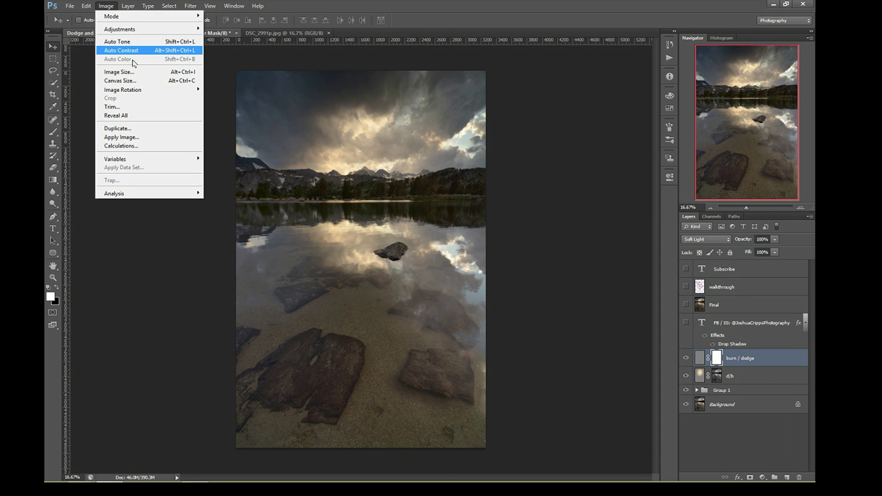
click(135, 137)
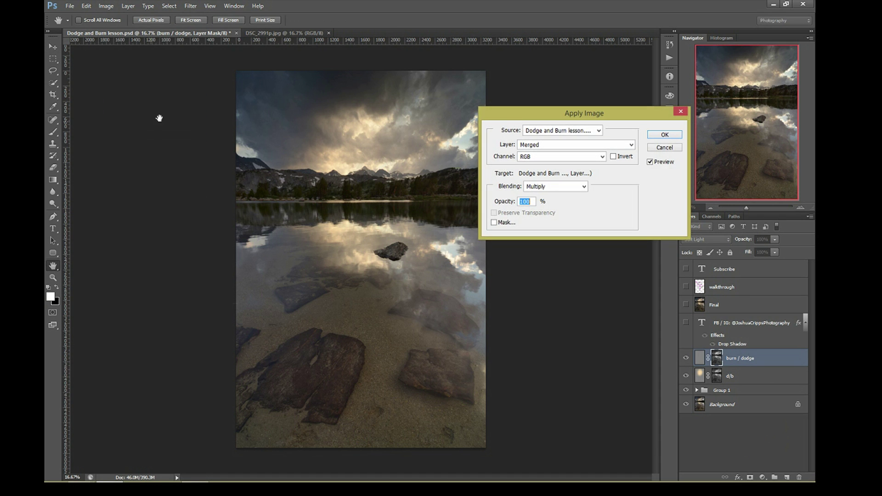
click(613, 157)
click(663, 136)
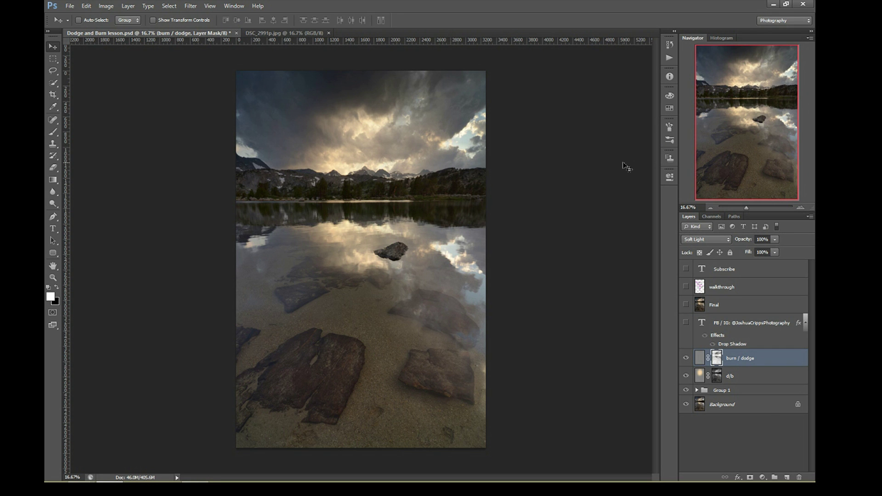
alt+click(716, 359)
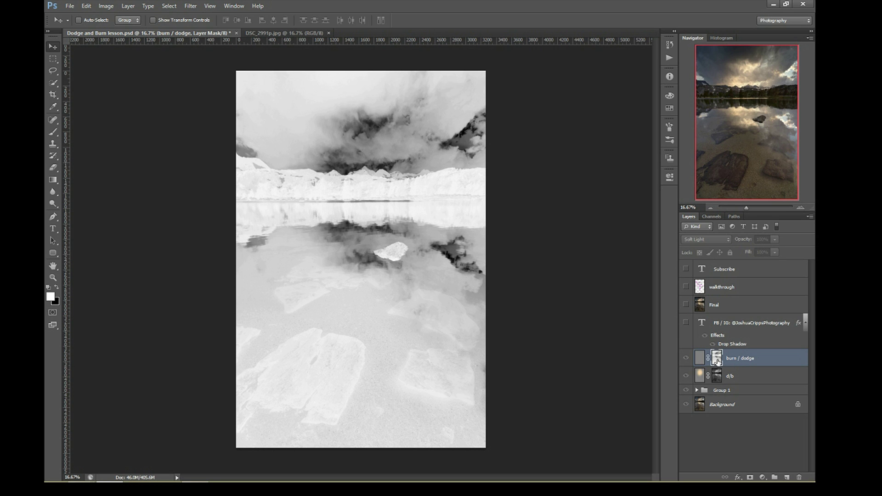
Paint a soft warm tan stroke with a 741 px brush, then view the inverted mask alone
click(698, 358)
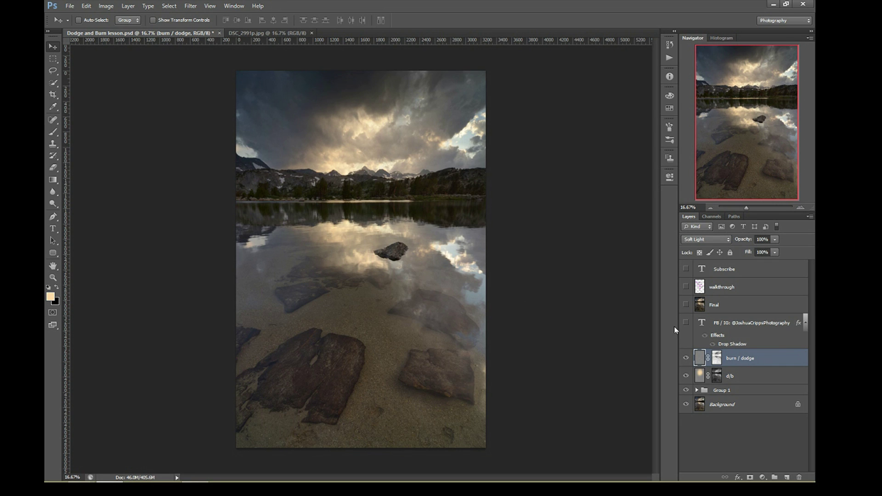
key(b)
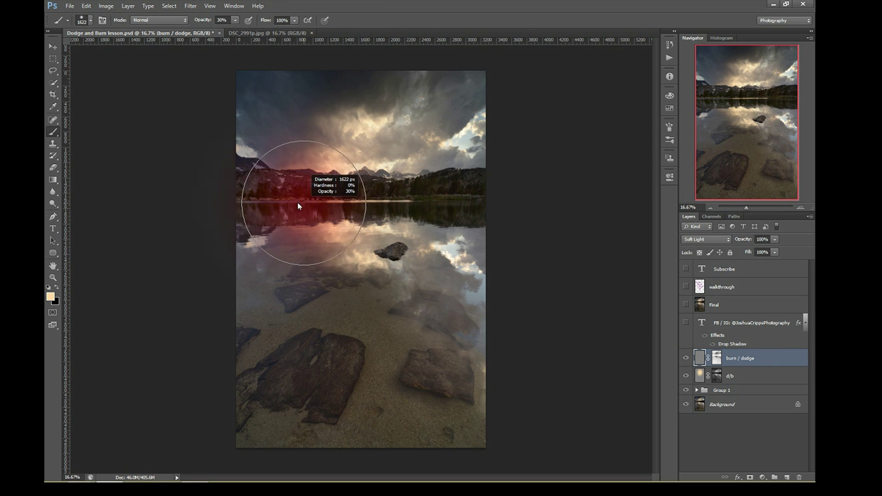
mouse_move(285, 197)
mouse_down()
mouse_move(380, 184)
mouse_move(370, 171)
mouse_move(490, 195)
mouse_move(415, 200)
mouse_up()
click(303, 179)
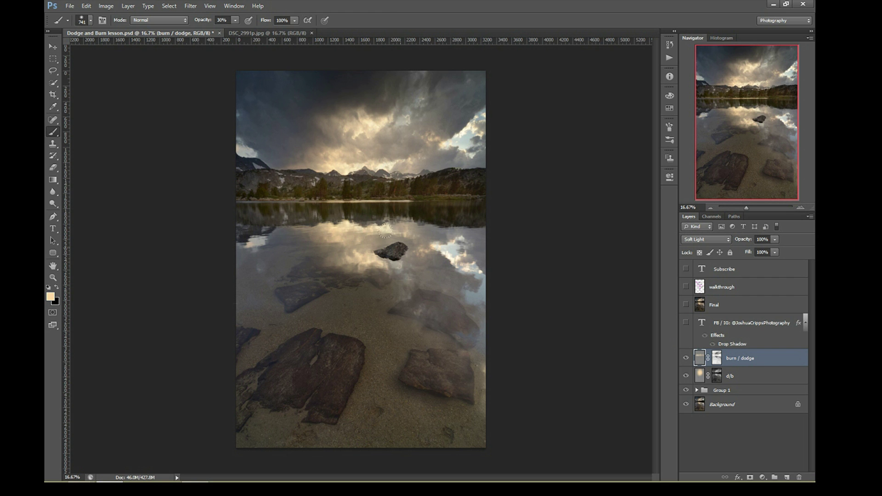
alt+click(716, 365)
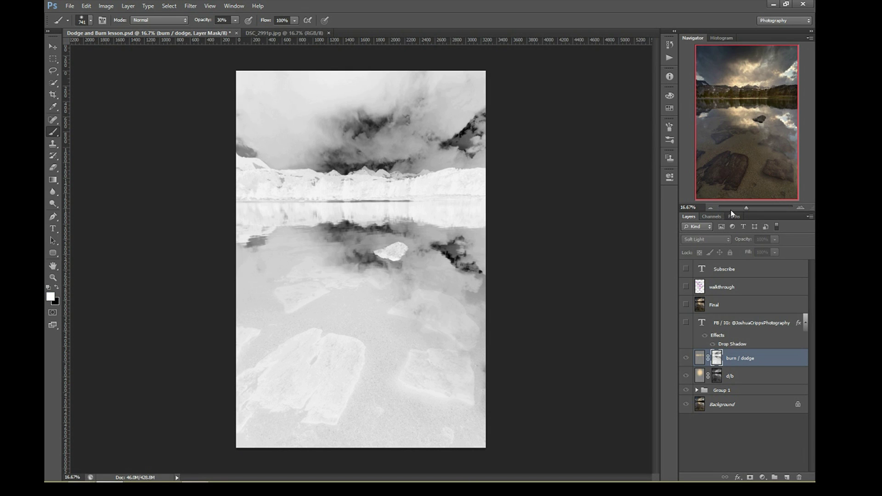
Zoom in on the lake reflection and mountains, then zoom back out to 50% with the Move tool active
click(800, 207)
click(799, 208)
click(799, 208)
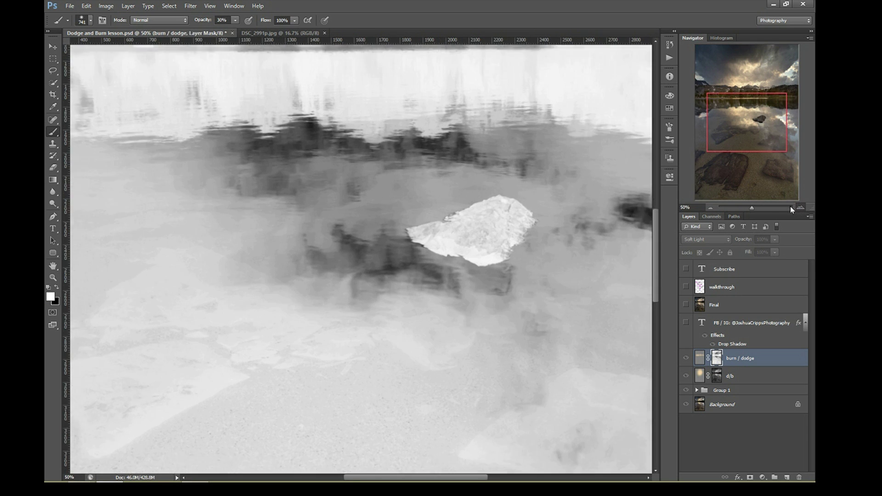
click(745, 115)
drag(745, 114, 726, 97)
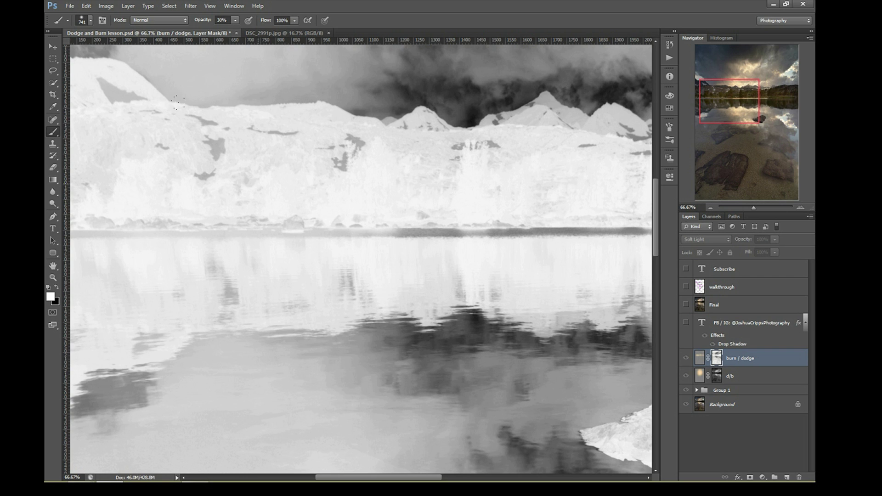
key(v)
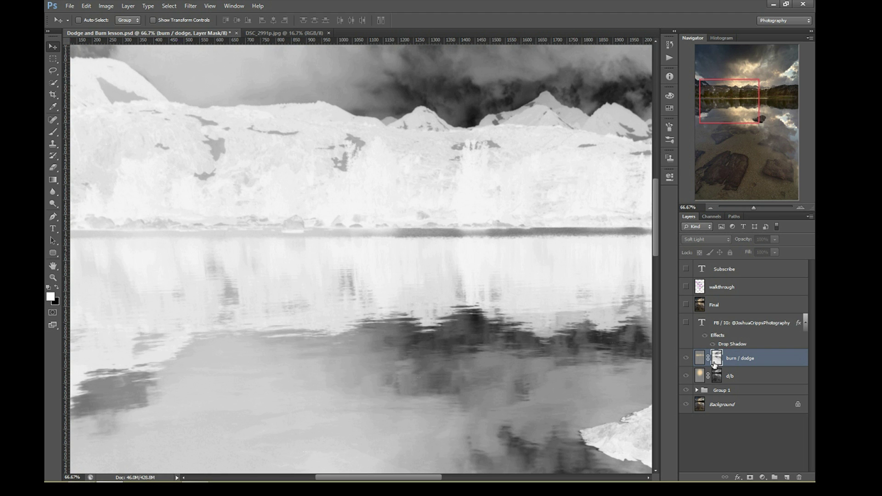
click(711, 208)
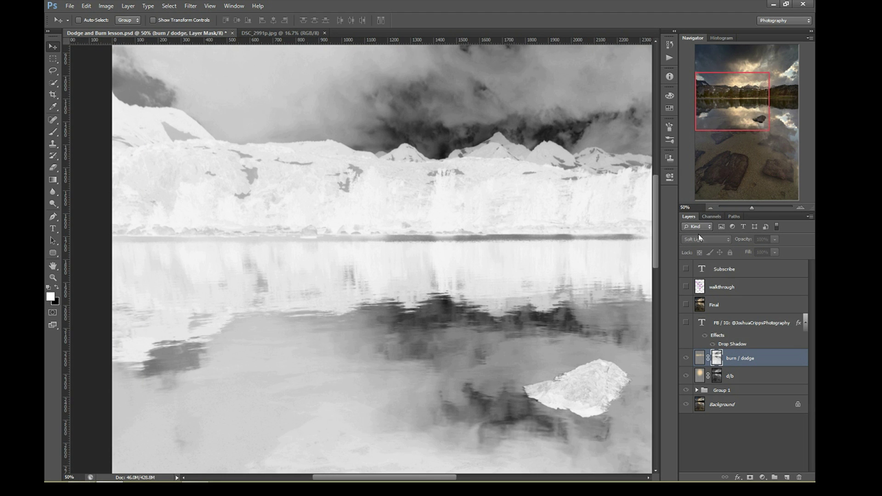
Compare the burn / dodge mask with the colour photo, then open Curves on the mask
alt+click(717, 358)
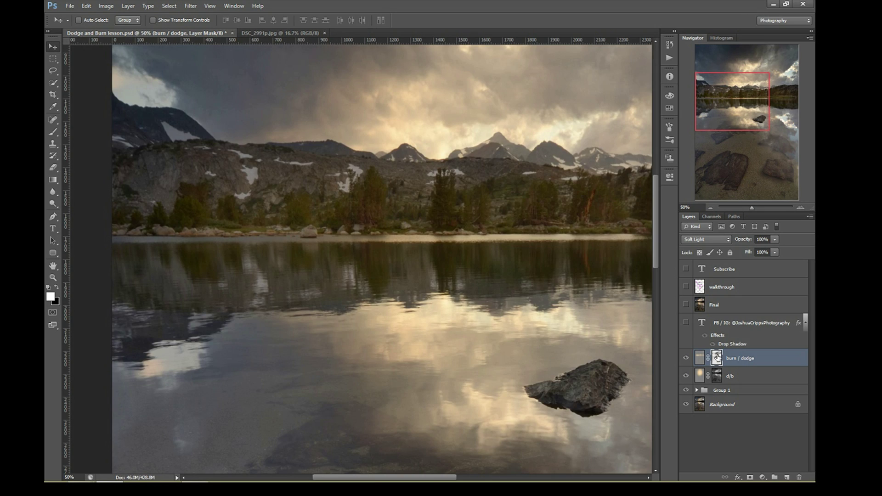
alt+click(717, 358)
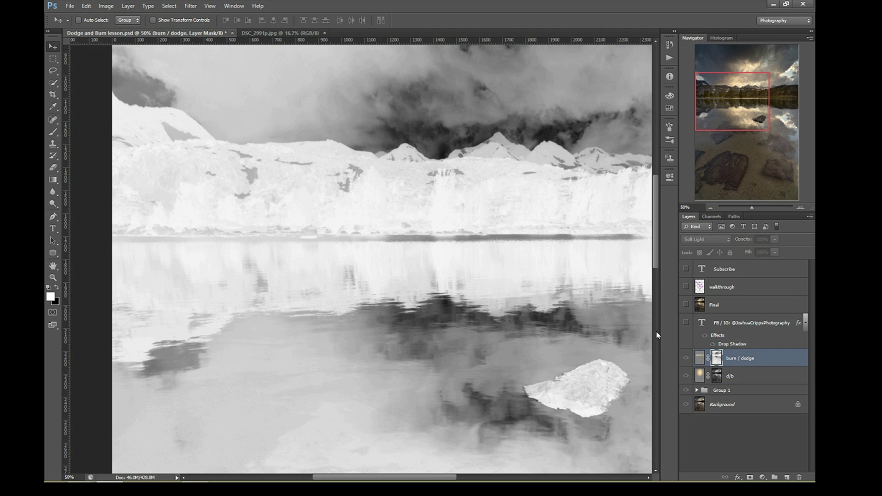
key(ctrl+m)
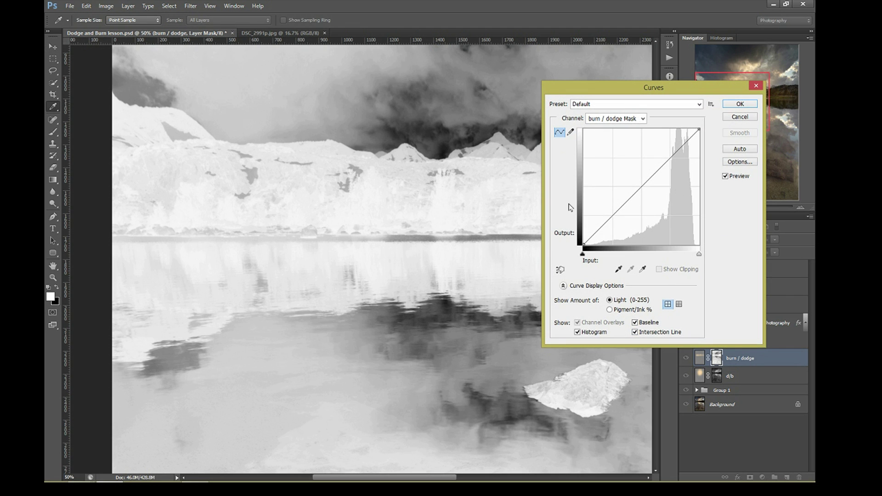
Use the Curves targeted-adjustment tool to darken mask midtones, brighten highlights, and apply the steep curve
click(560, 272)
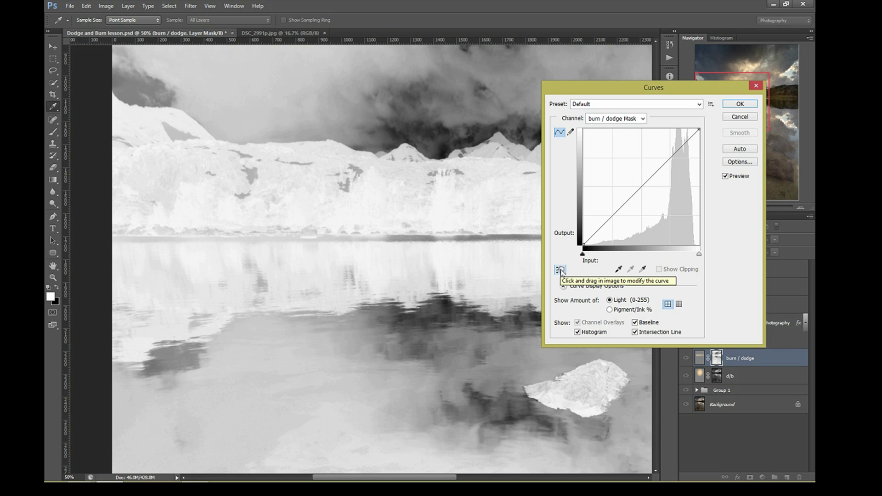
click(560, 271)
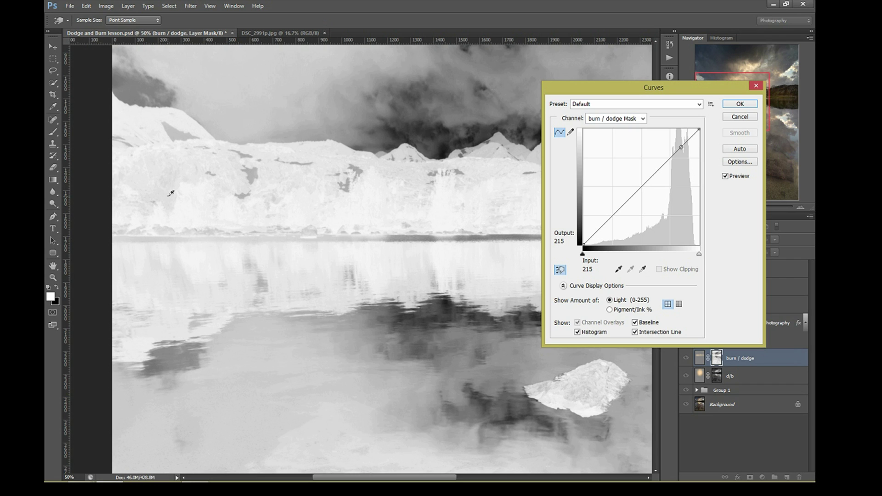
drag(171, 192, 171, 218)
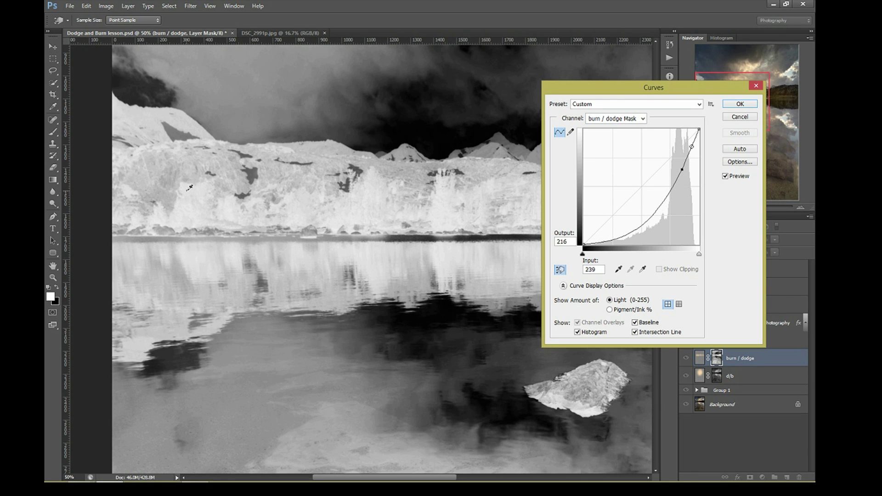
drag(189, 188, 189, 175)
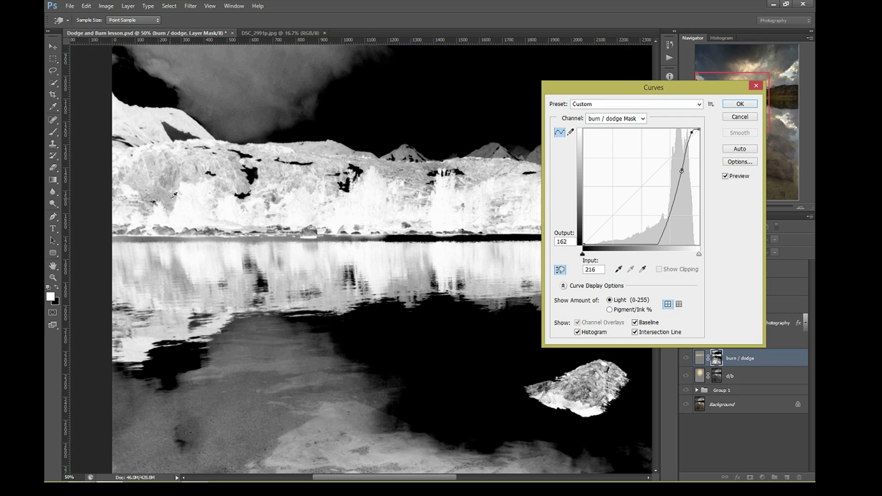
drag(174, 194, 174, 201)
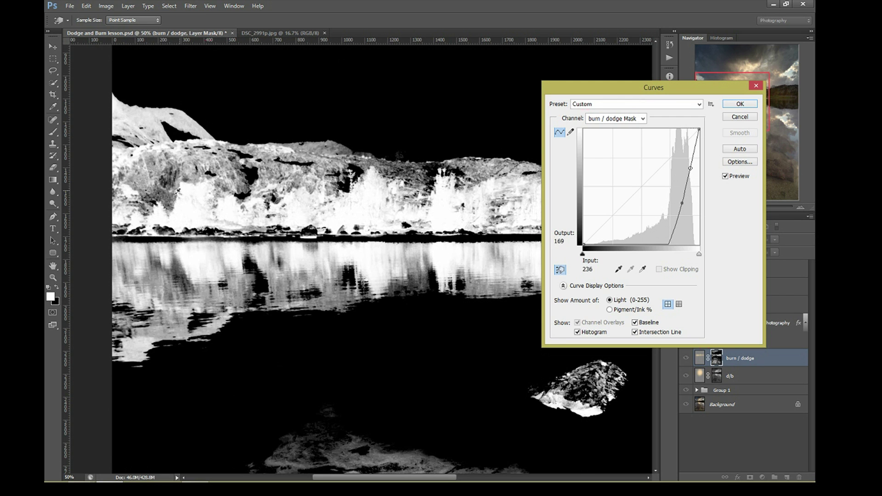
text(255)
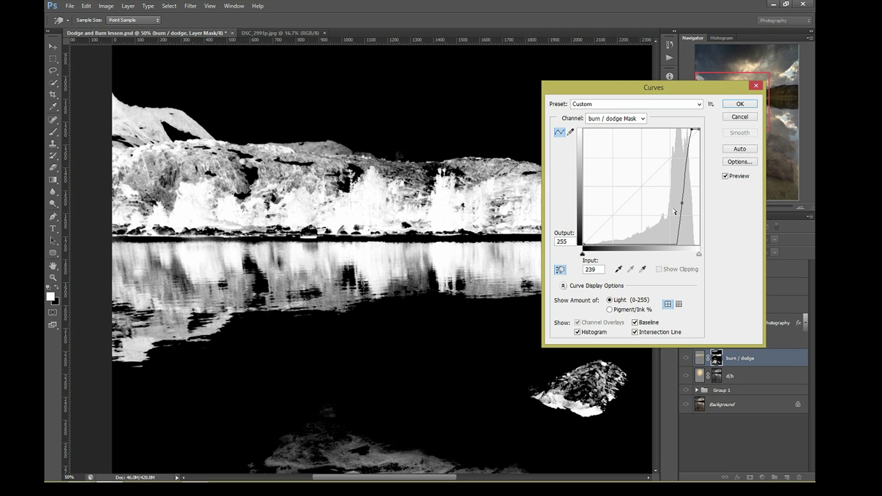
drag(682, 203, 682, 207)
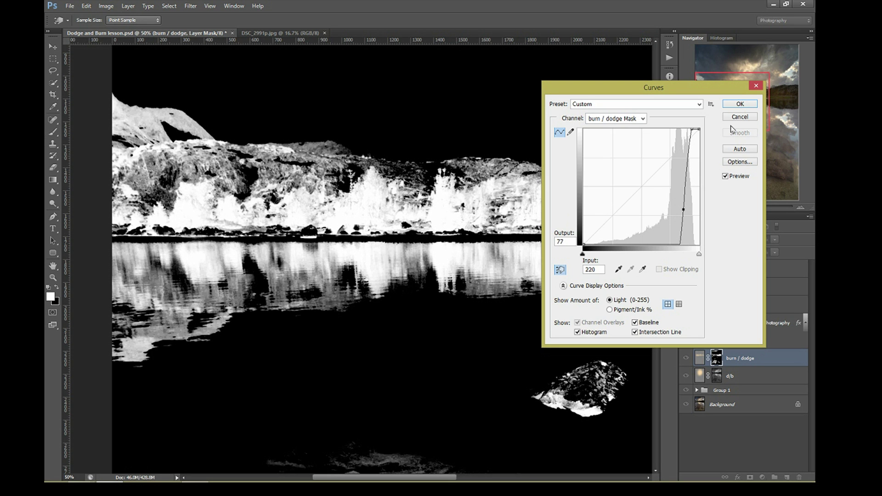
click(739, 104)
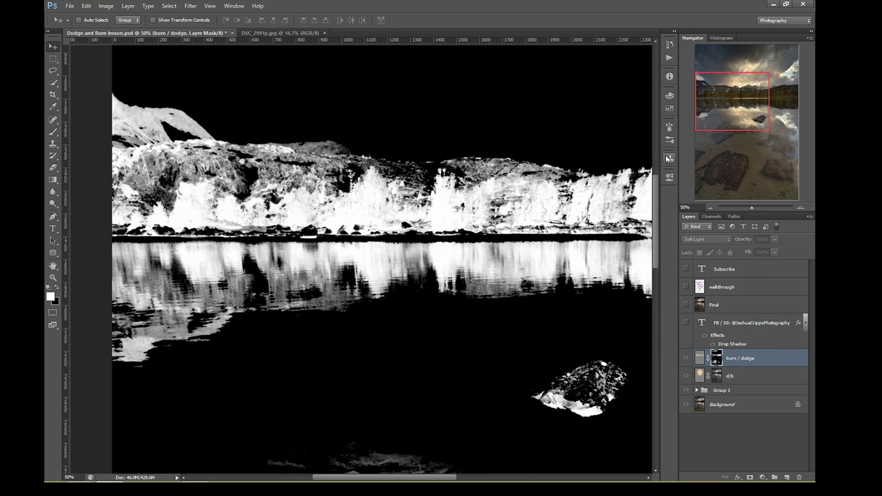
Try inverting the mask, undo it, and return to a zoomed-out photo view
key(ctrl+i)
key(ctrl+z)
alt+click(718, 360)
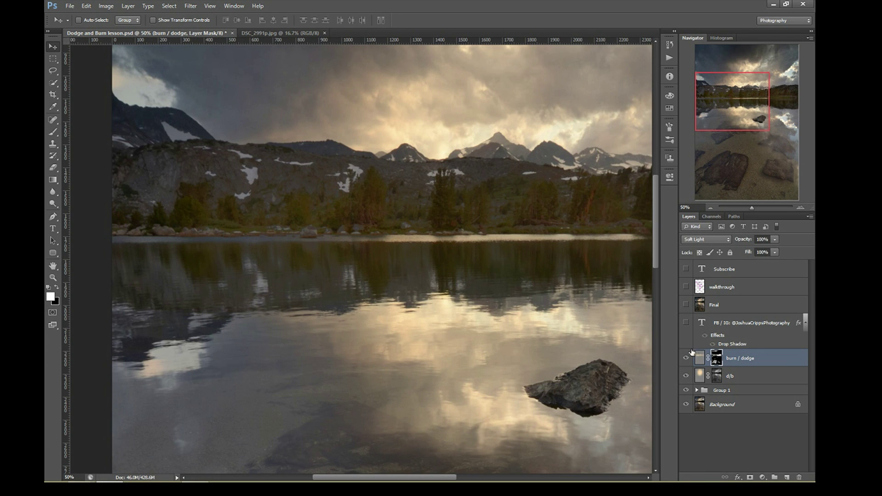
click(710, 206)
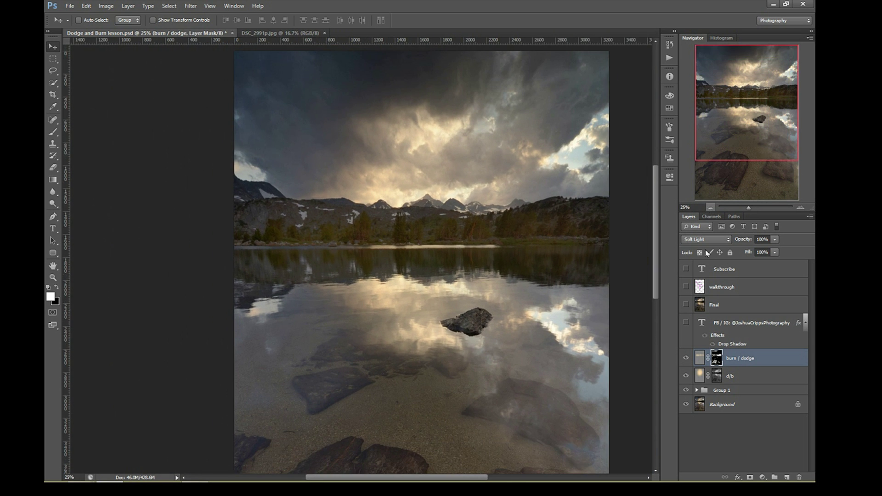
Toggle the burn / dodge layer on and off to compare its effect
click(685, 358)
click(687, 359)
click(686, 359)
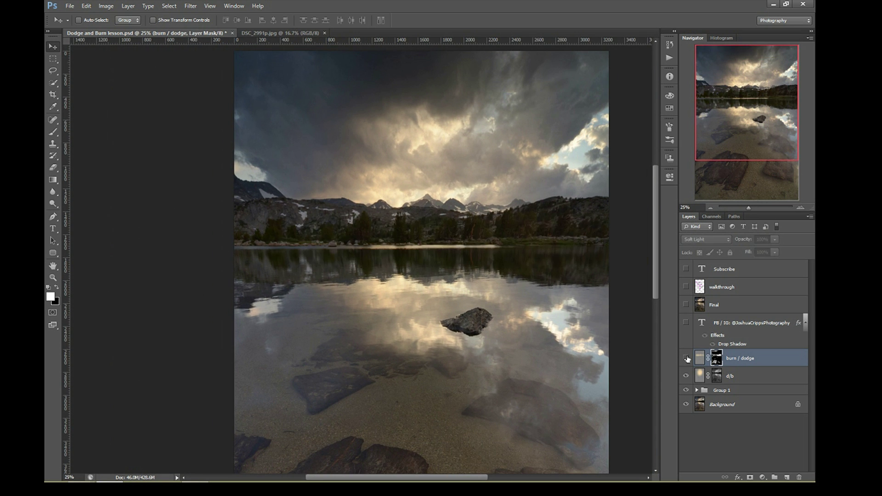
click(687, 358)
click(687, 359)
click(687, 359)
click(687, 358)
click(687, 359)
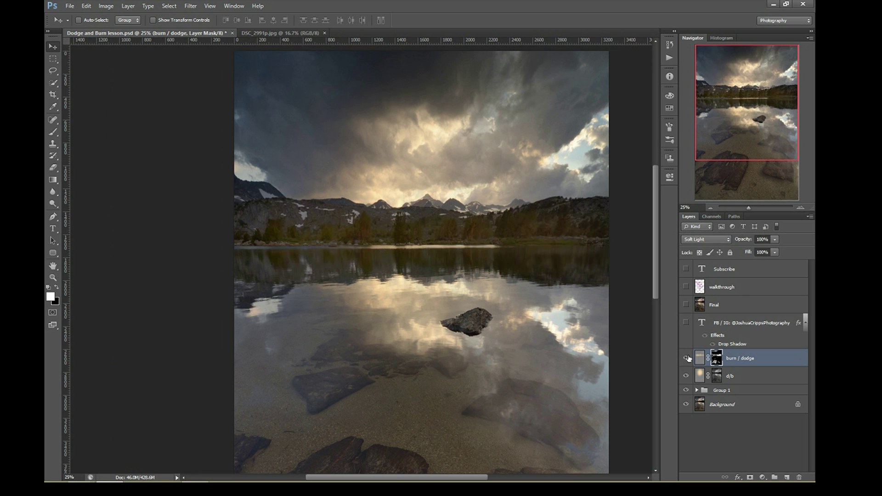
click(687, 359)
click(688, 358)
click(688, 359)
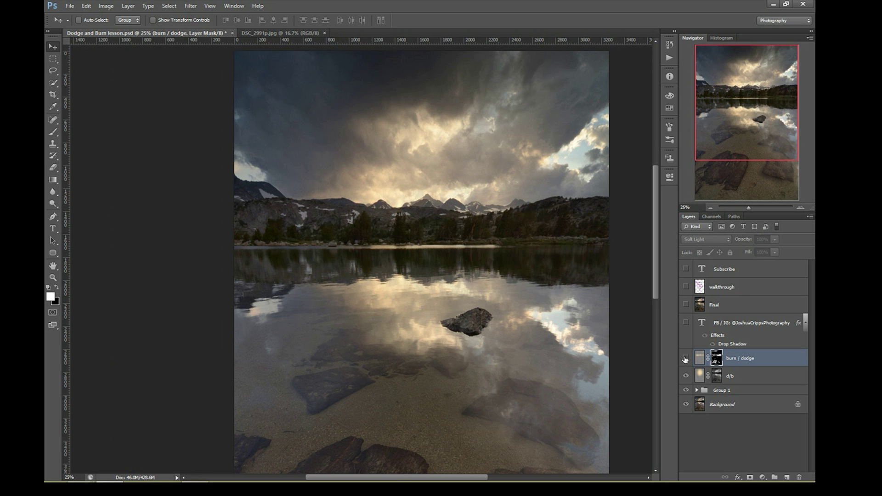
click(687, 359)
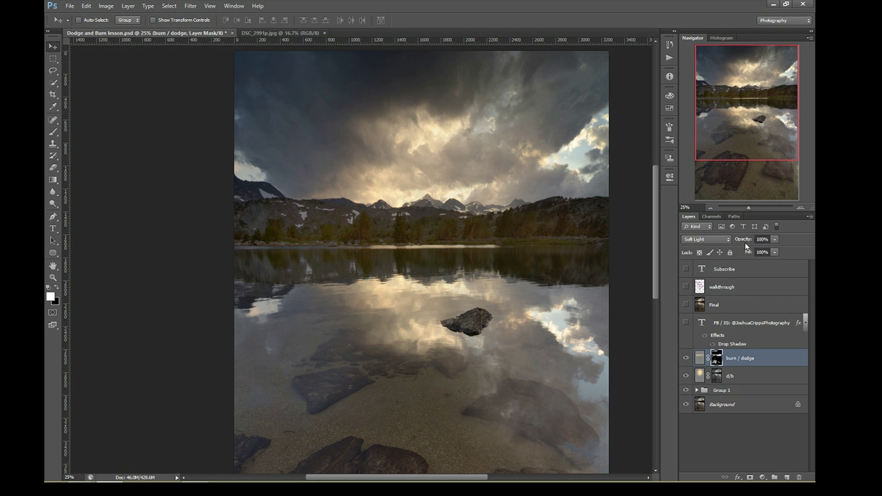
Lower the burn / dodge layer's opacity to 22% and compare it on and off
drag(745, 244, 714, 240)
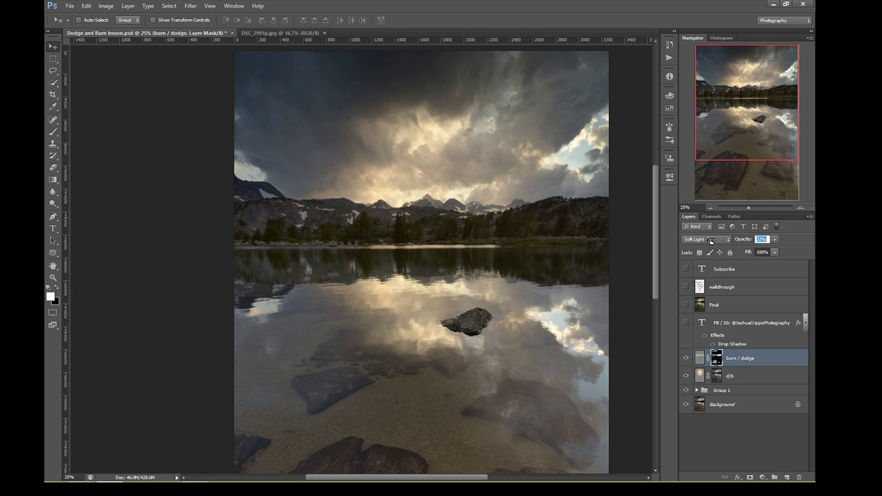
click(686, 358)
click(687, 359)
click(687, 359)
click(686, 358)
click(686, 358)
click(687, 359)
click(686, 358)
click(686, 358)
drag(759, 106, 749, 109)
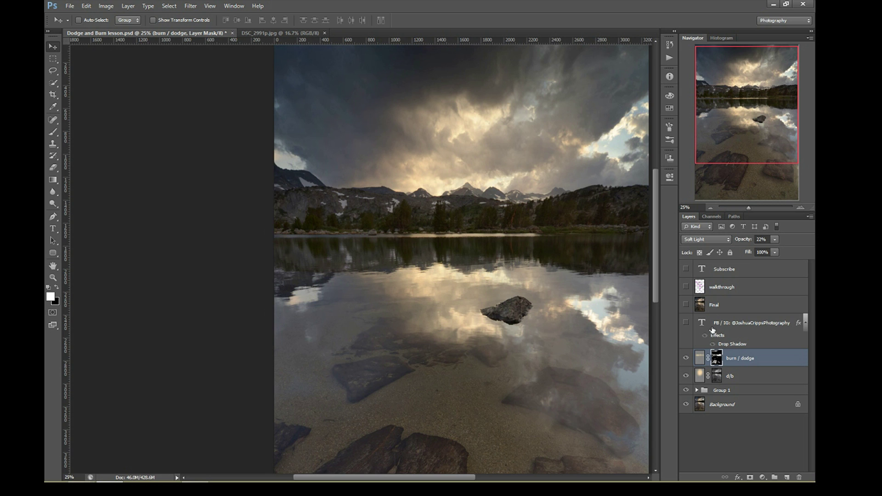
click(686, 359)
click(686, 359)
click(686, 359)
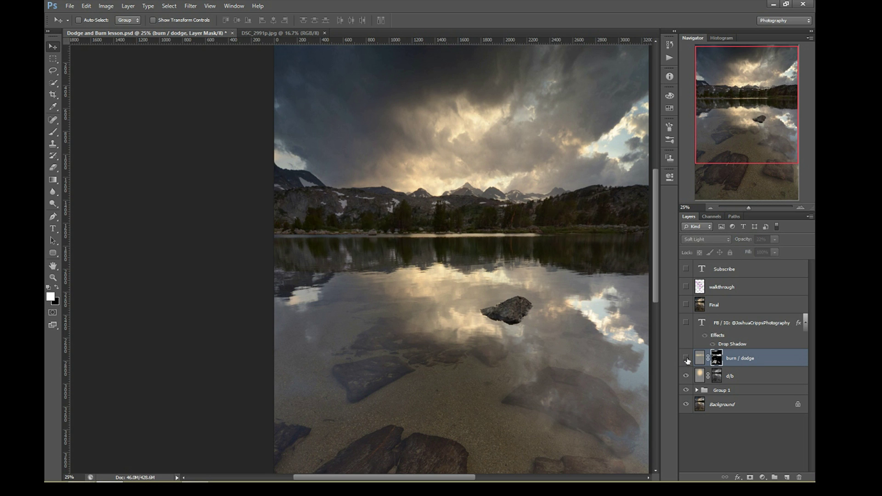
click(686, 358)
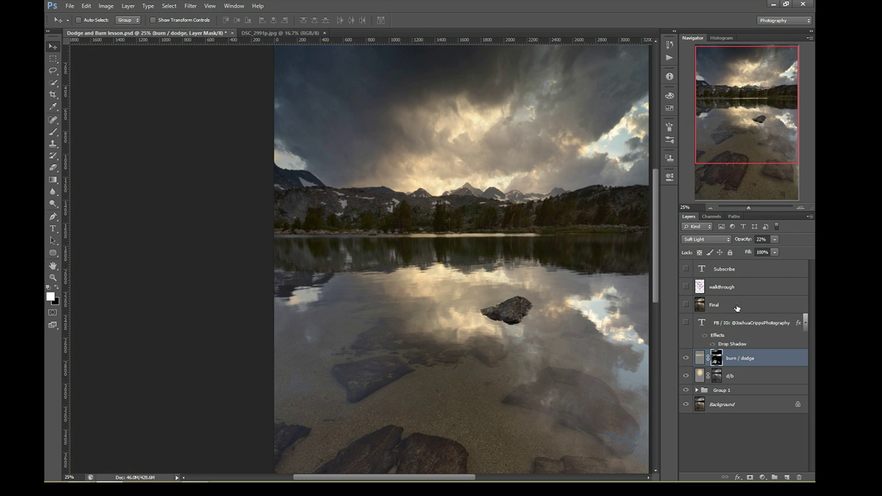
Hide the burn / dodge and d/b layers and show the Final layer
click(710, 208)
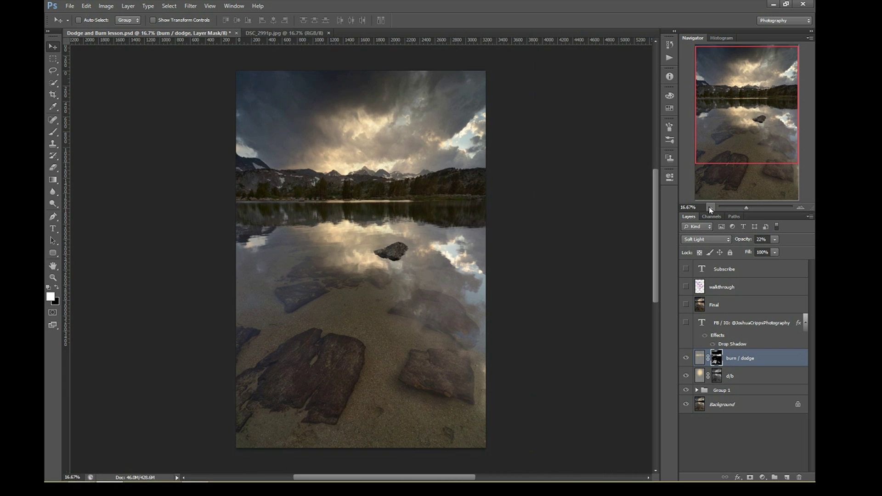
click(740, 206)
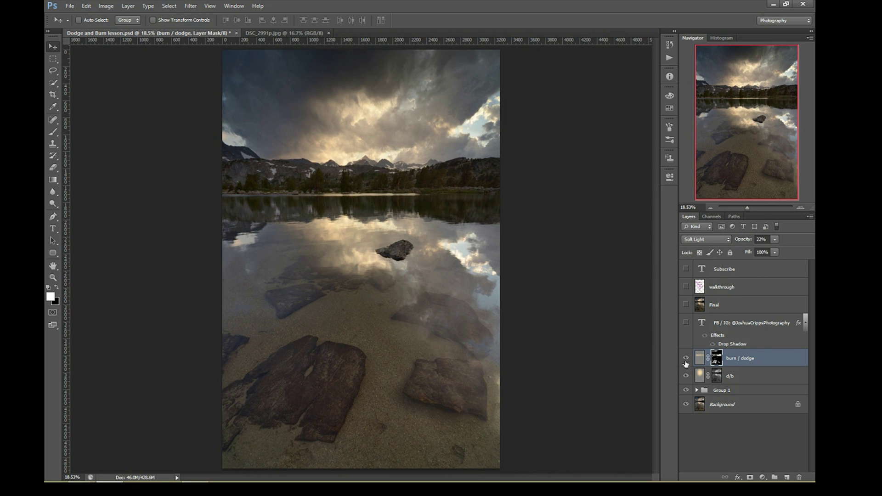
drag(686, 363, 684, 391)
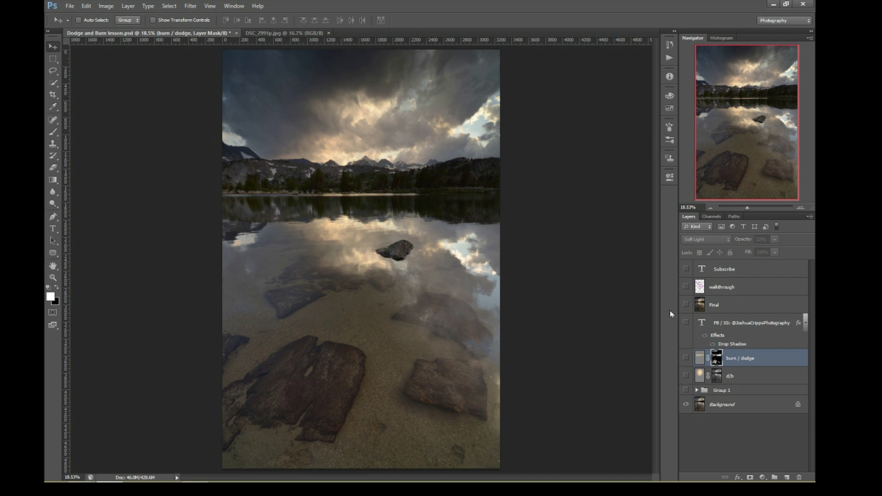
click(686, 305)
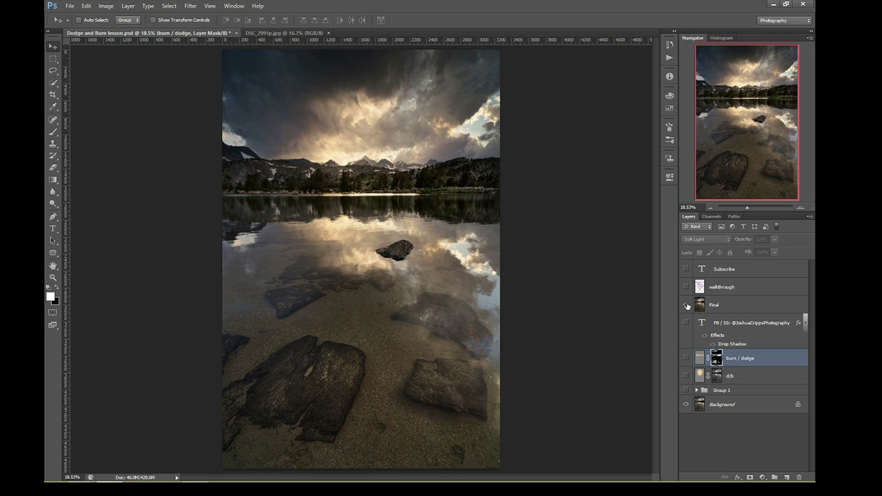
Zoom to 50% on the mountains and clouds and toggle the Final layer to compare
click(803, 207)
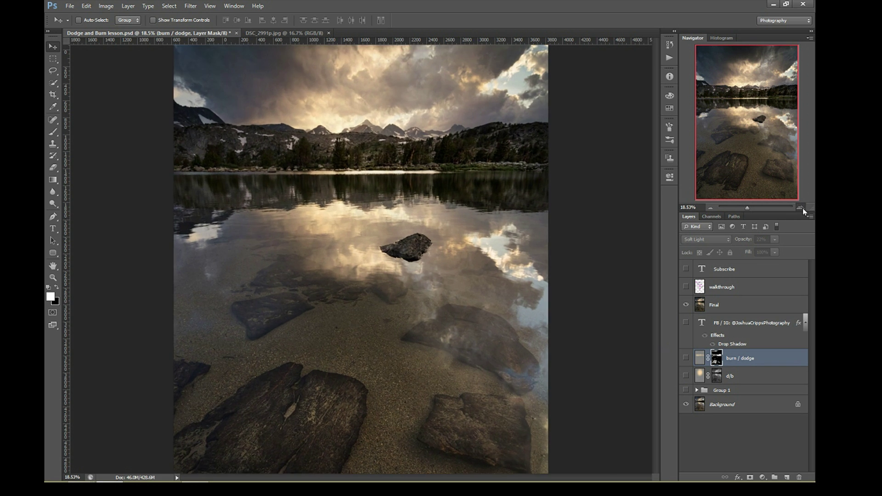
click(803, 208)
click(801, 209)
drag(755, 138, 759, 113)
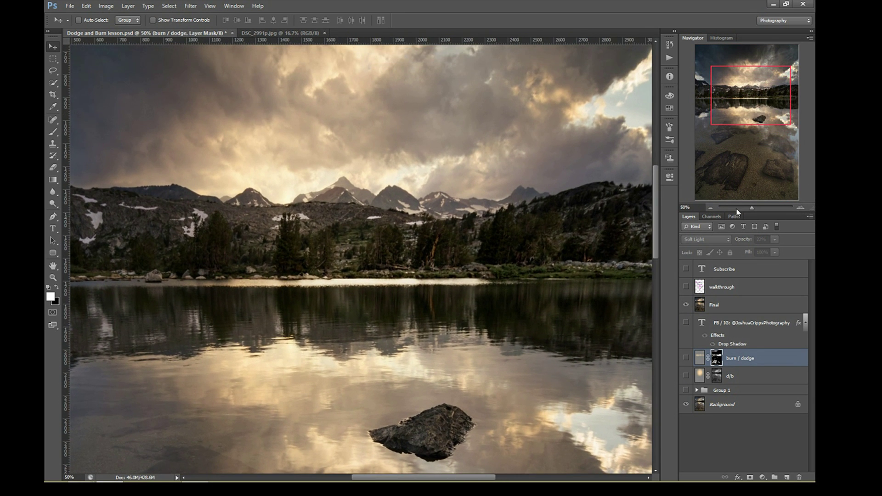
click(685, 306)
click(685, 306)
Compare the Final layer on and off over the left side of the mountains
drag(726, 130, 761, 121)
click(687, 305)
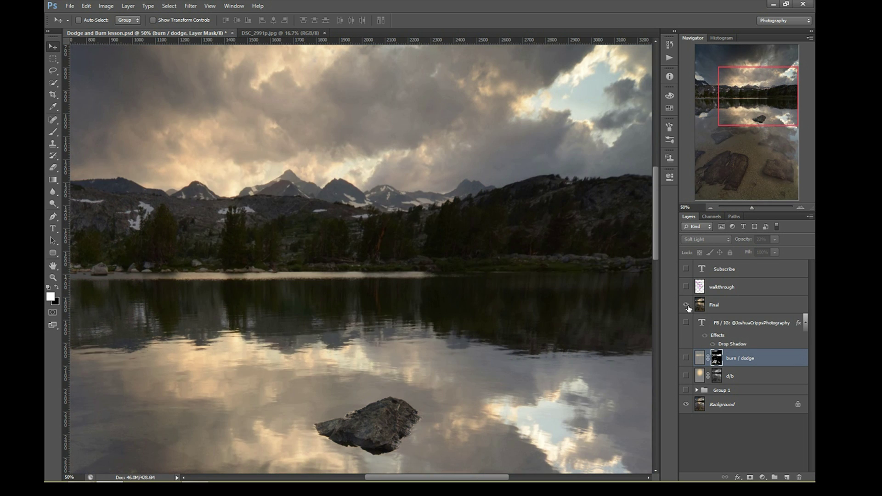
click(686, 305)
click(687, 305)
click(687, 305)
click(687, 305)
click(687, 305)
Compare the Final layer on and off over the foreground rocks
drag(762, 102, 739, 176)
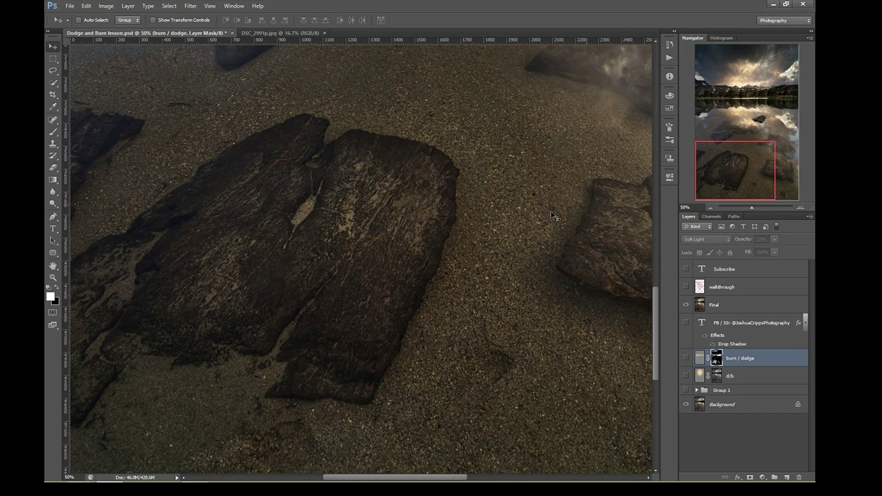
click(686, 305)
click(687, 310)
click(687, 311)
click(688, 313)
click(688, 313)
click(688, 314)
Zoom out to the whole photo and compare the Final layer once more
click(711, 208)
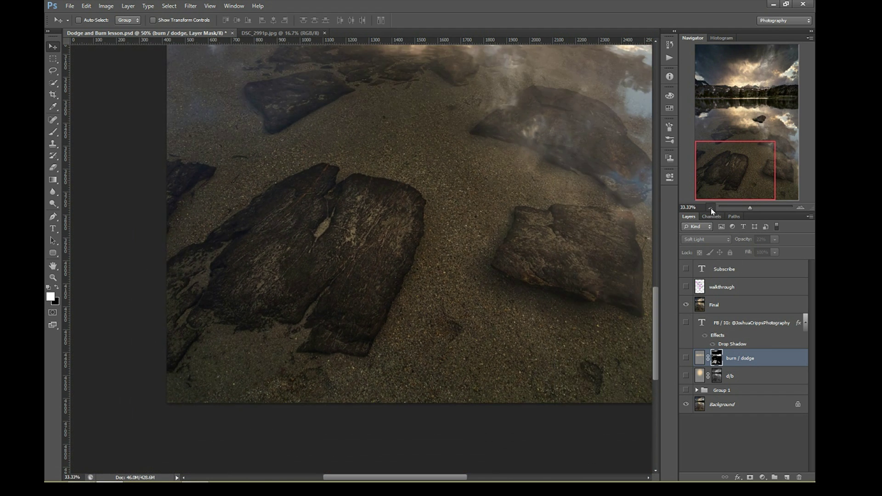
click(710, 208)
click(710, 208)
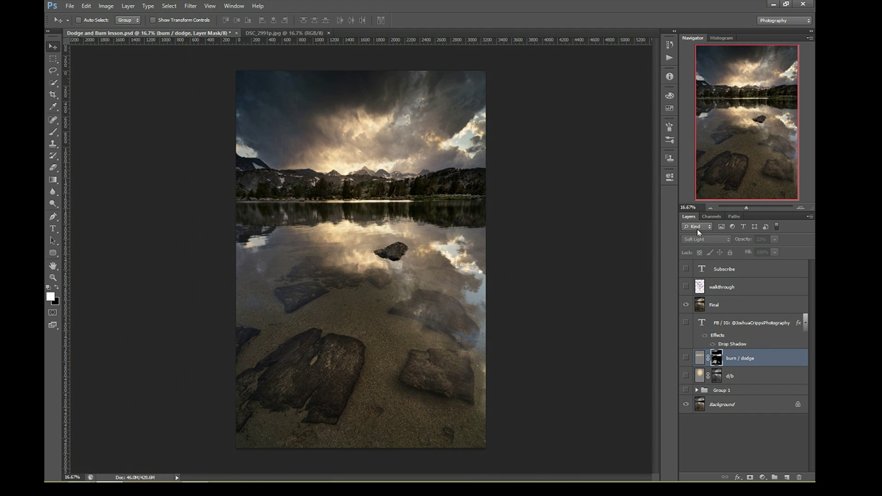
click(686, 305)
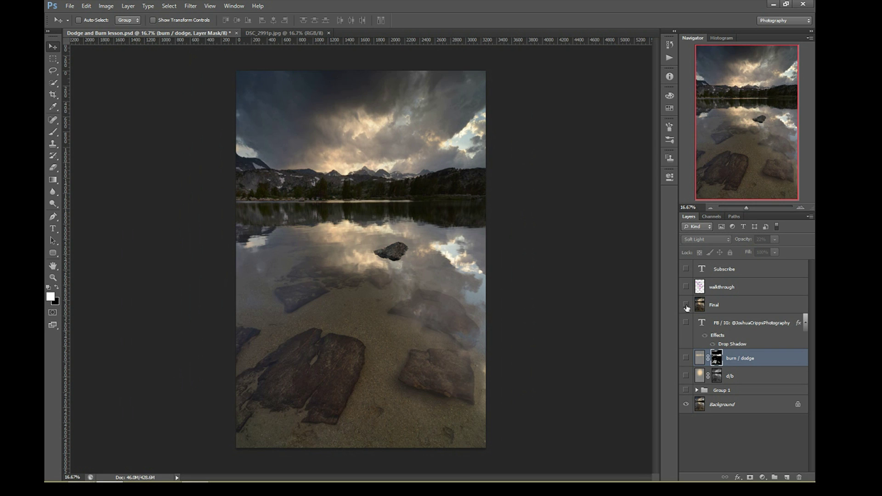
click(686, 305)
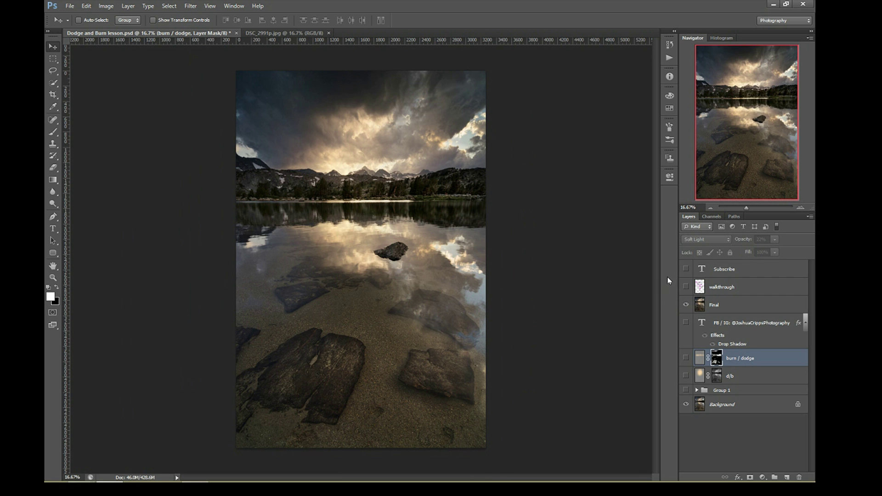
Show the Complete Photoshop Walkthrough and SUBSCRIBE layers
click(685, 288)
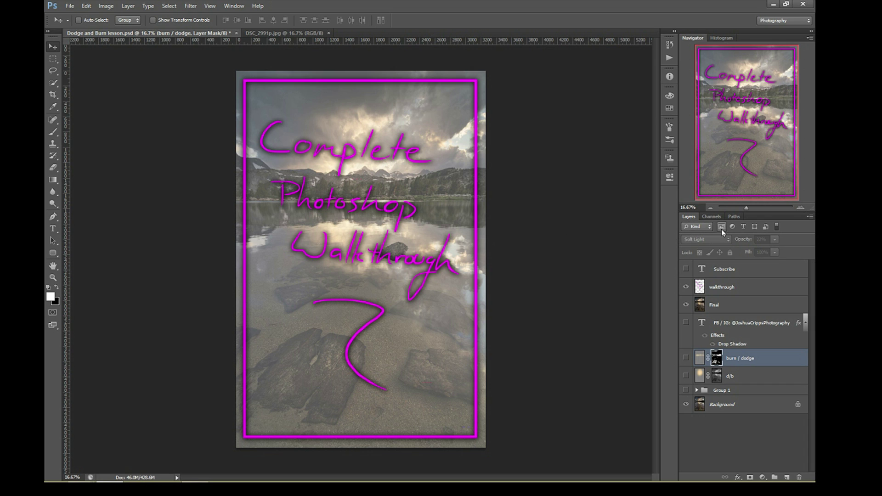
click(685, 270)
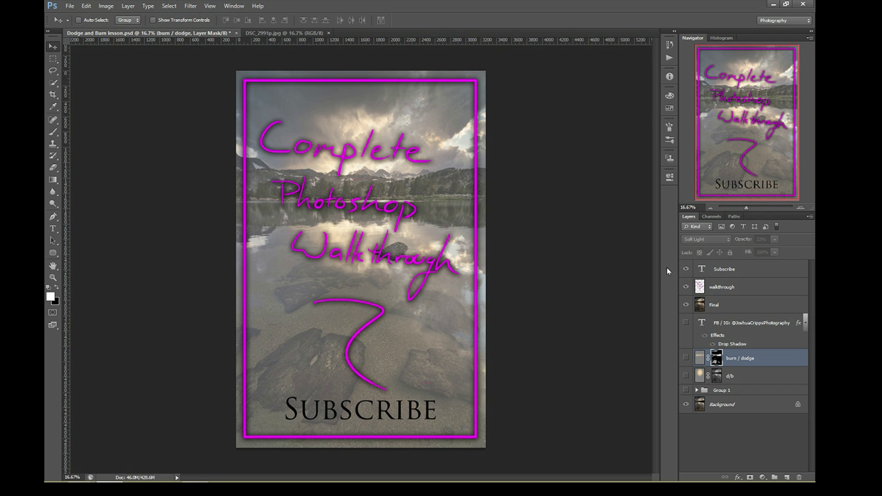